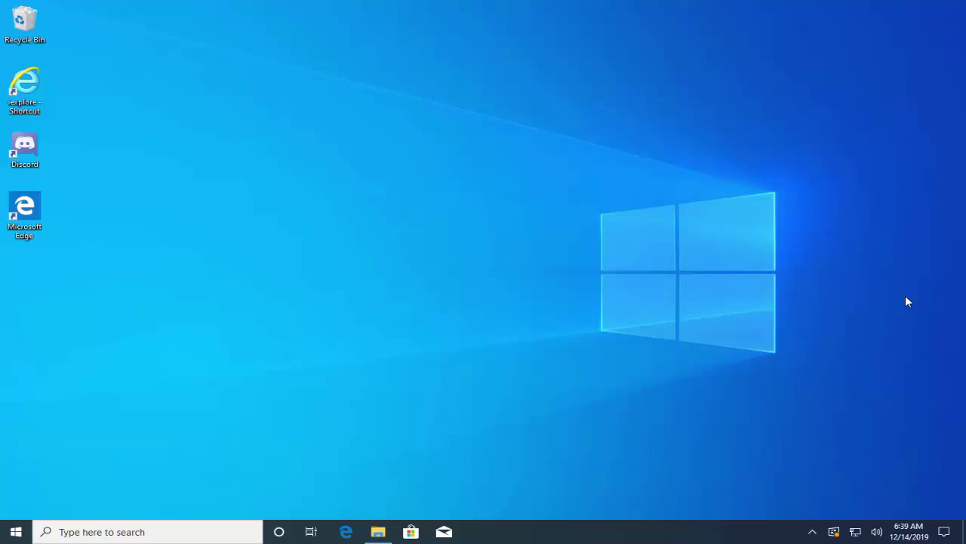
- Quit Discord from its hidden system-tray icon so it stops running in the background
click(813, 531)
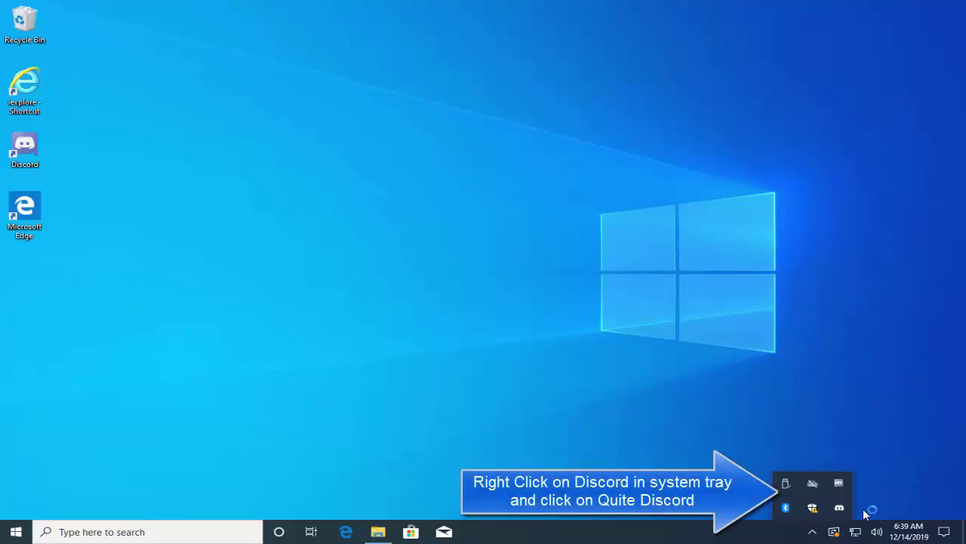
right_click(840, 509)
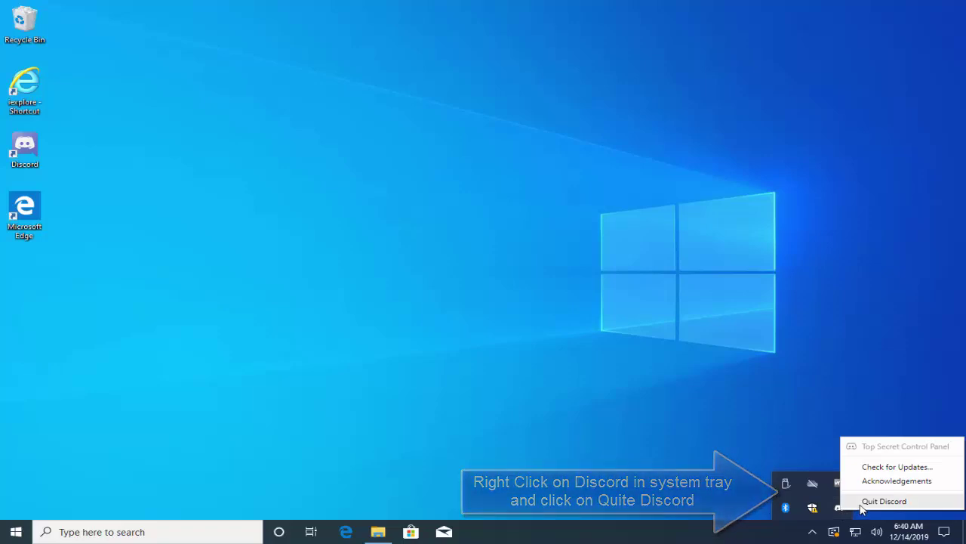
click(709, 477)
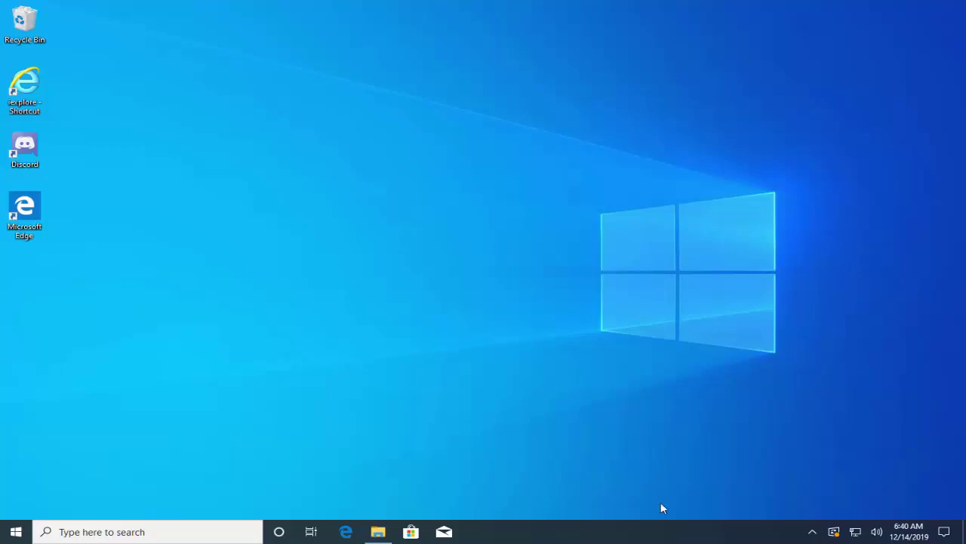
right_click(636, 530)
click(570, 460)
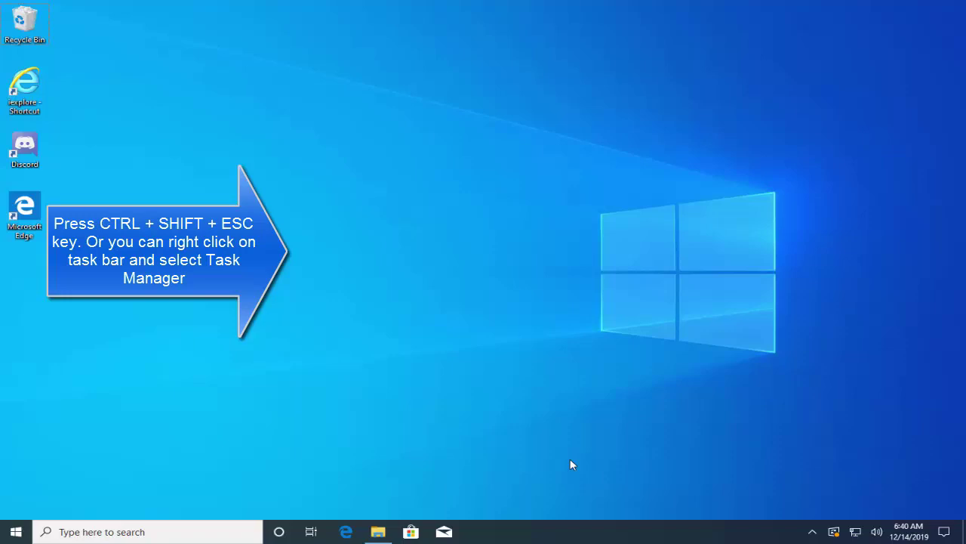
- End the Discord (32 bit) process from Task Manager's full list, then close Task Manager
key(ctrl+shift+Escape)
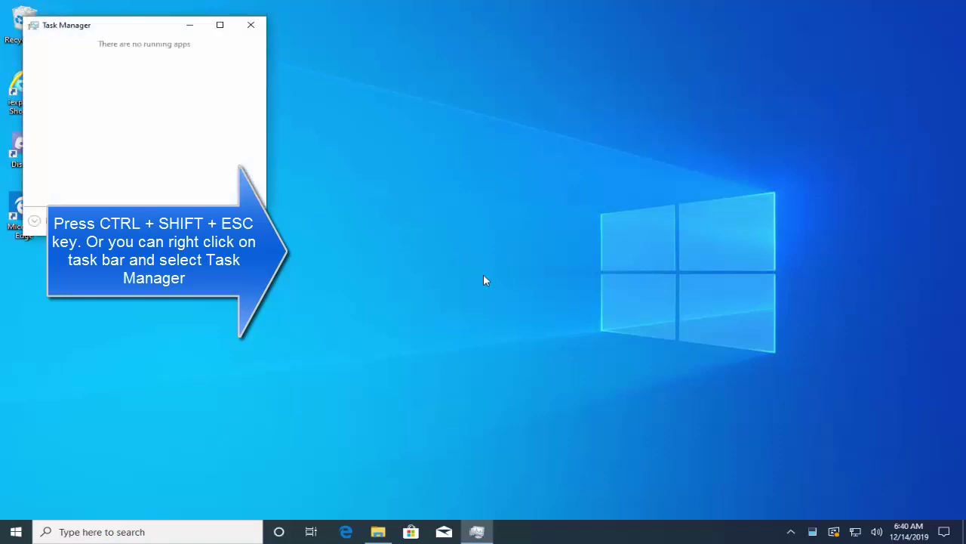
right_click(525, 533)
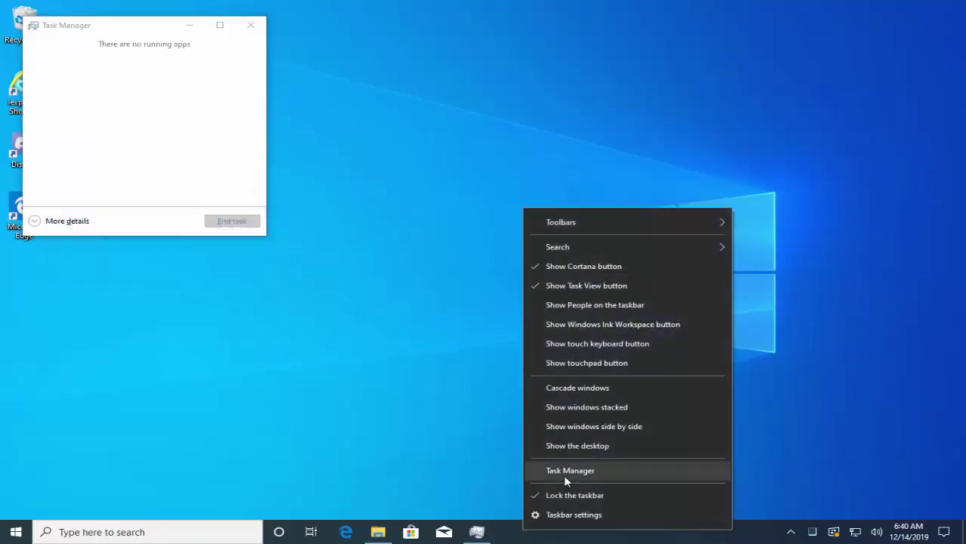
click(56, 225)
click(58, 226)
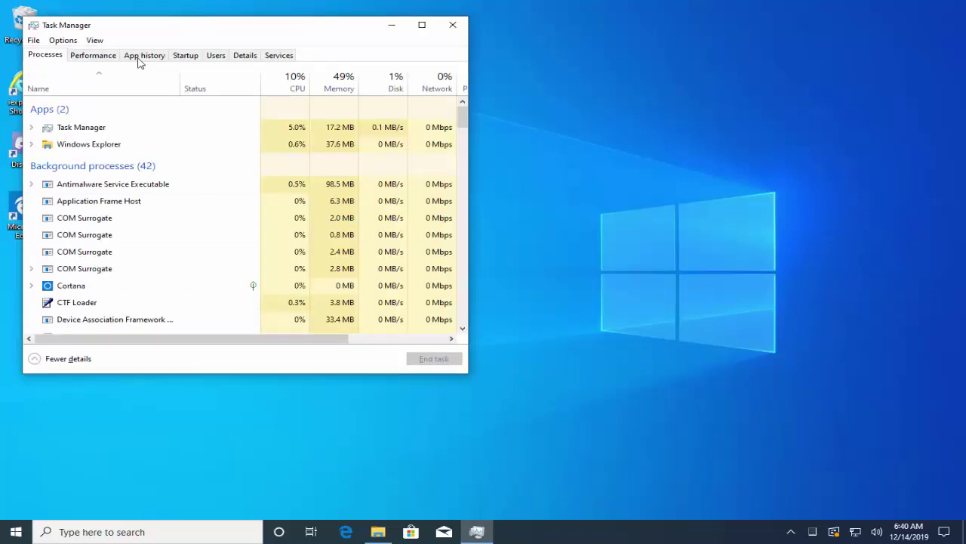
click(99, 200)
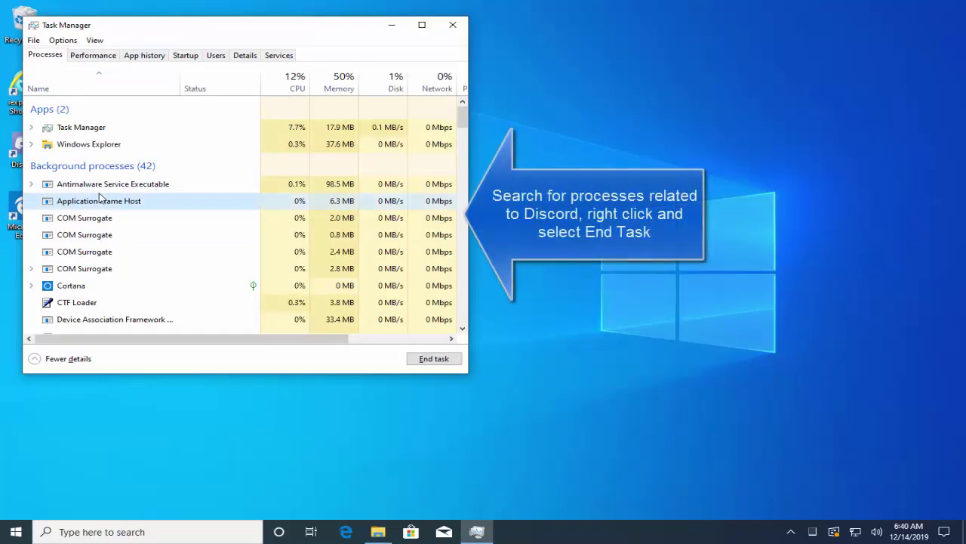
scroll(100, 198, down, 1)
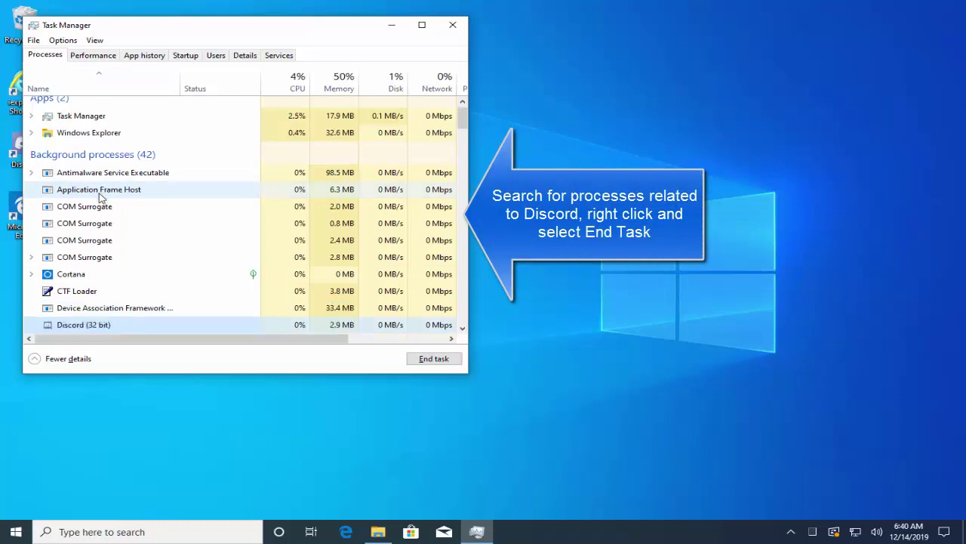
right_click(135, 326)
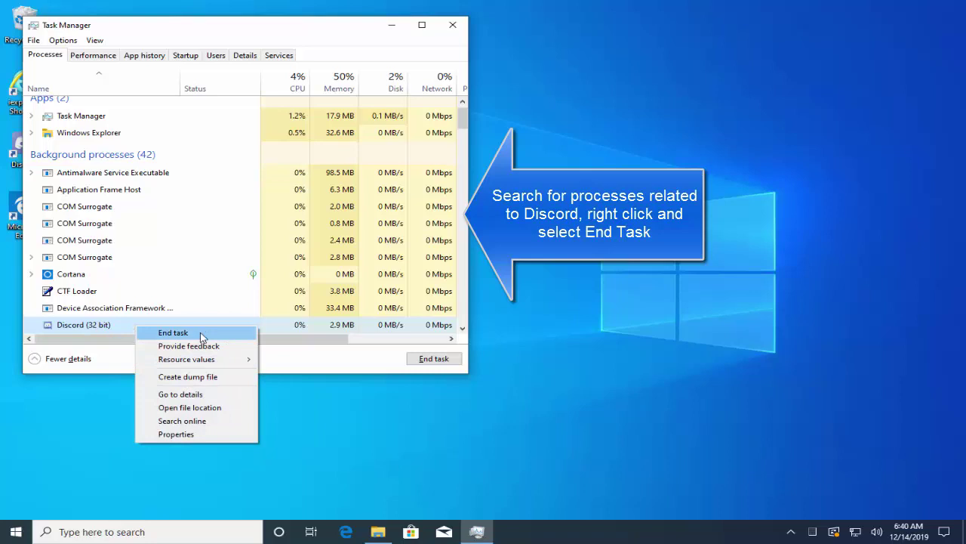
click(453, 25)
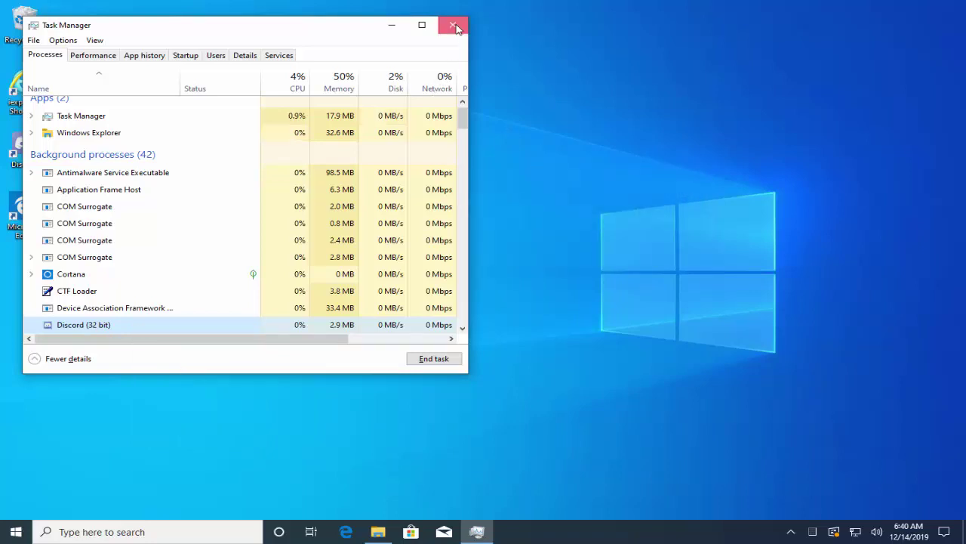
click(453, 25)
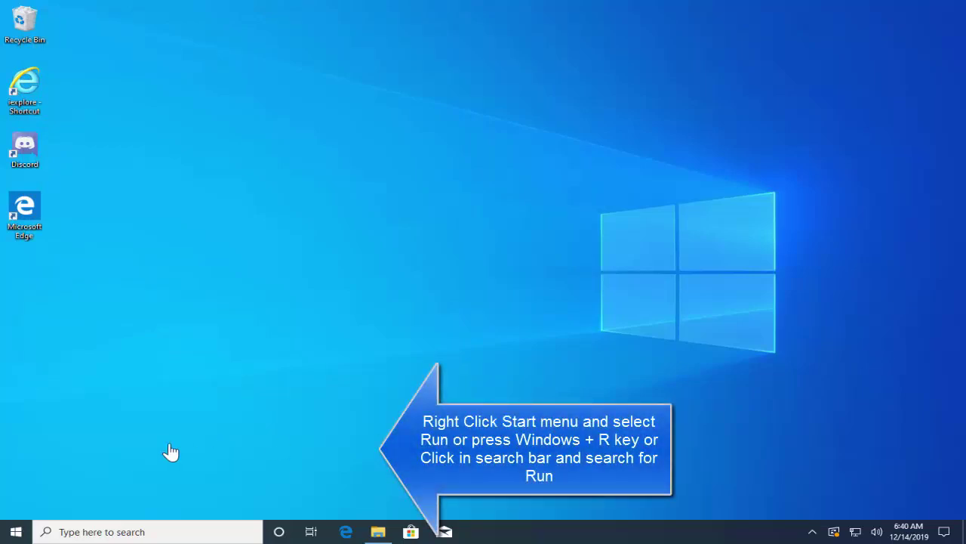
- Open %appdata% from the Run box to show the Roaming folder
right_click(21, 532)
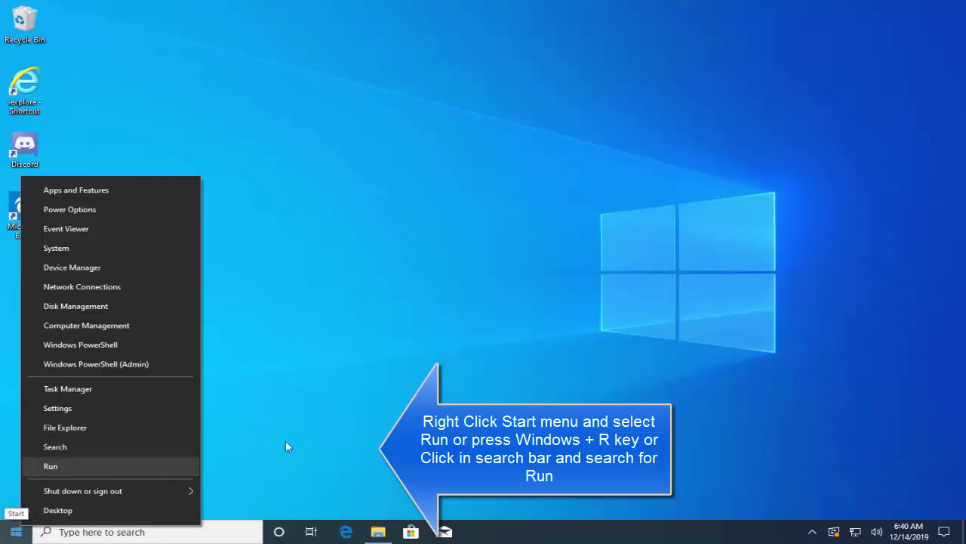
click(160, 531)
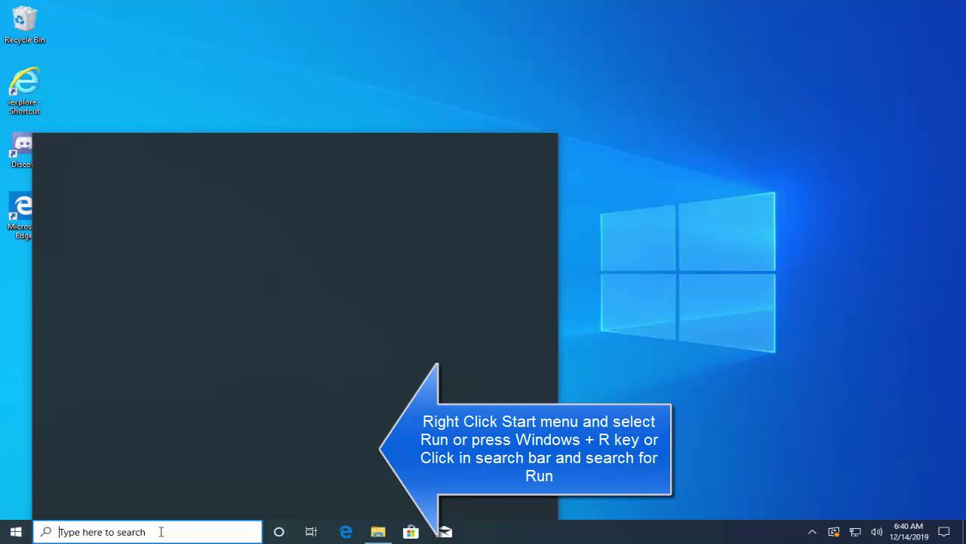
text(run)
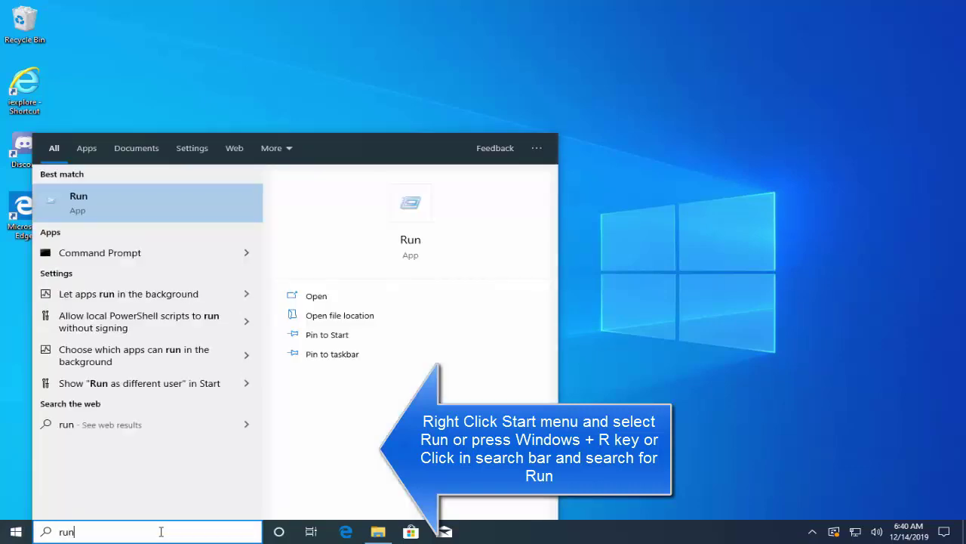
click(307, 72)
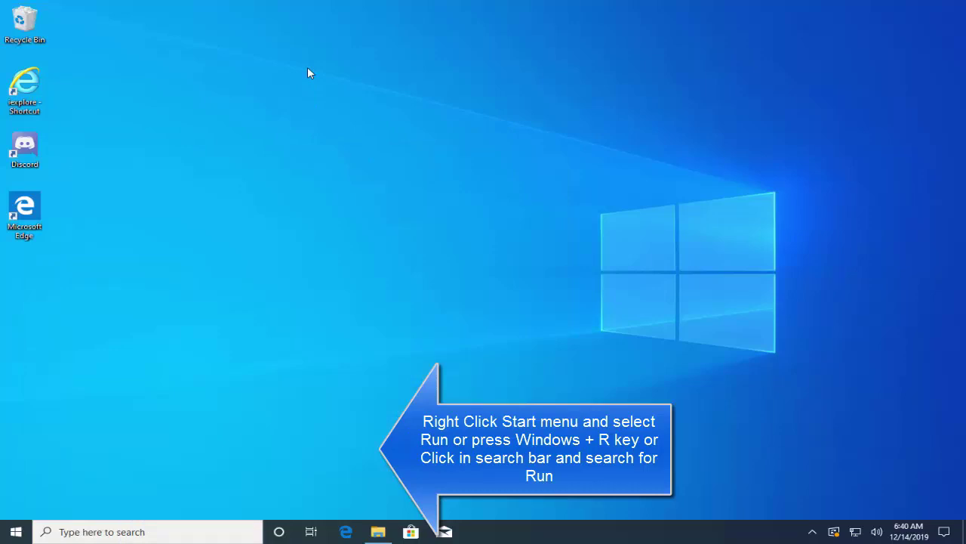
key(super+r)
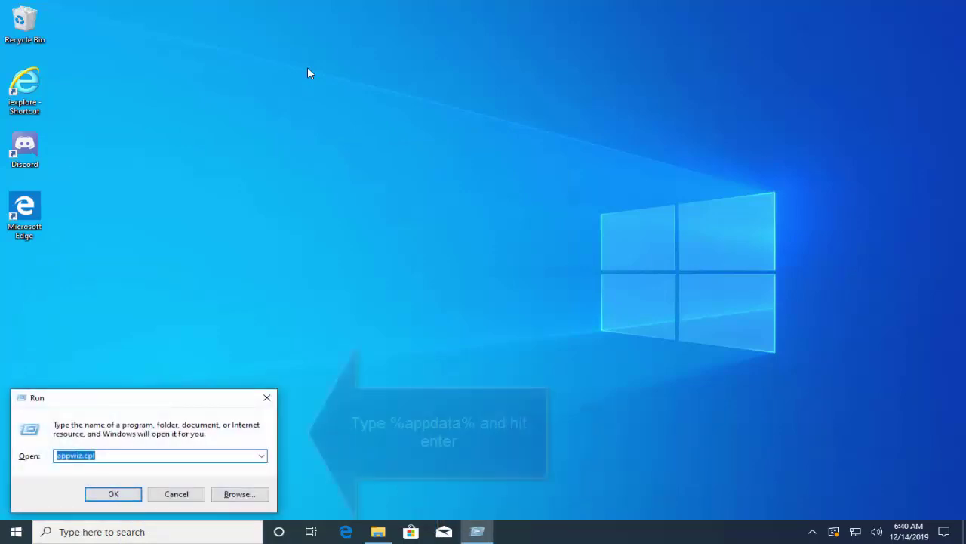
text(%appdata)
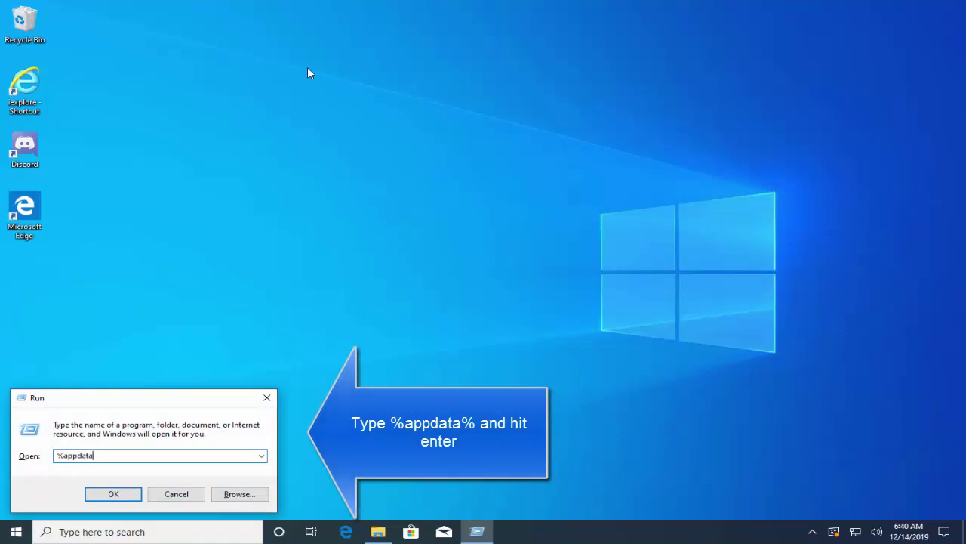
text(%)
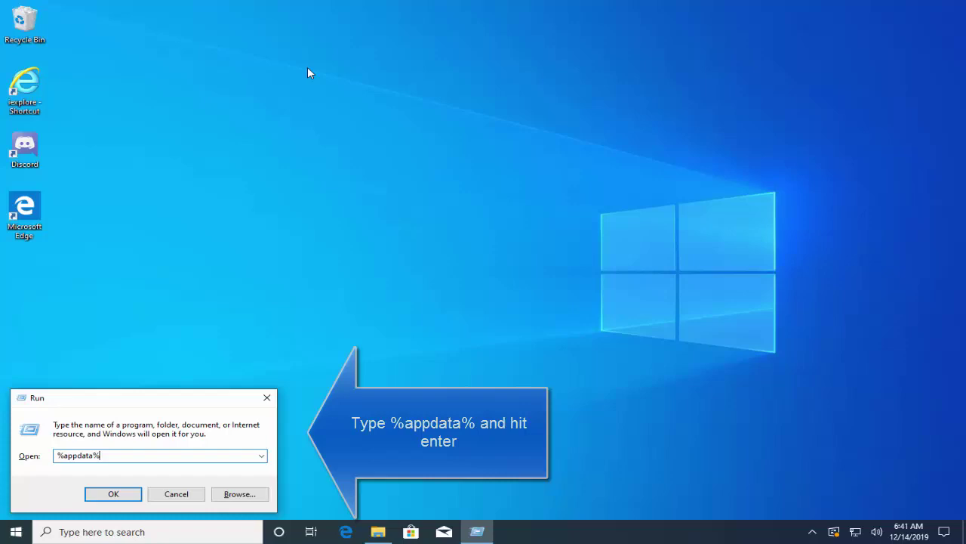
key(Return)
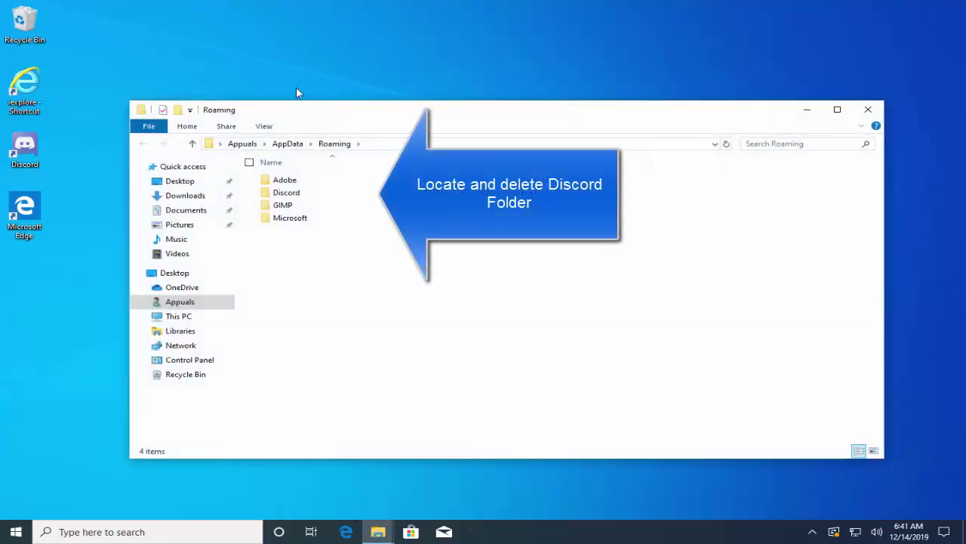
- Select the Discord folder in Roaming and bring up its actions to delete it
click(320, 198)
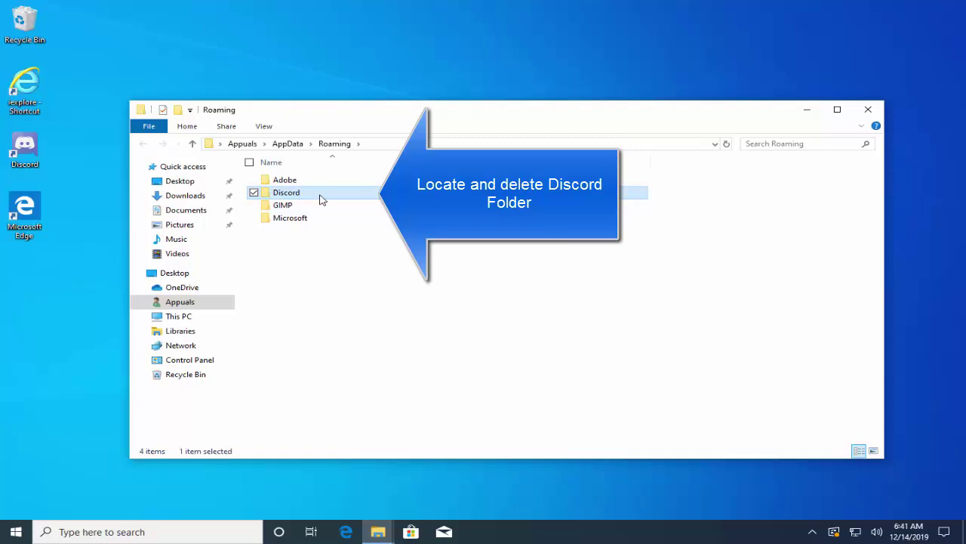
right_click(320, 198)
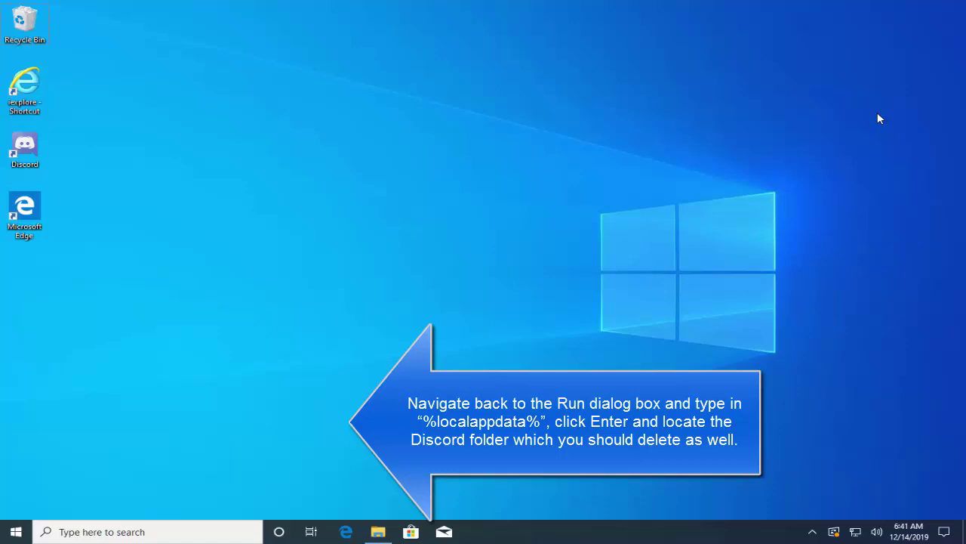
- Open %localappdata% through Run and select the Discord folder in Local
key(super+r)
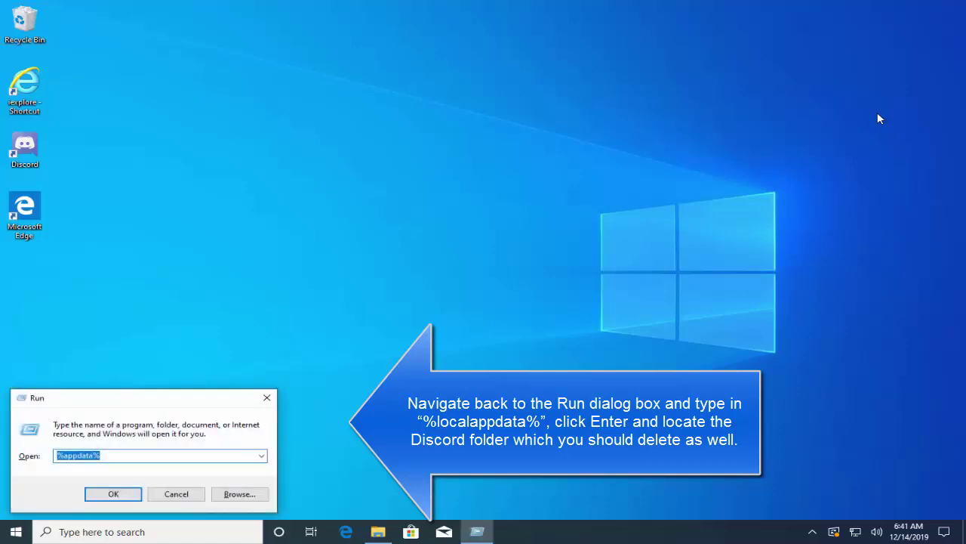
text(%)
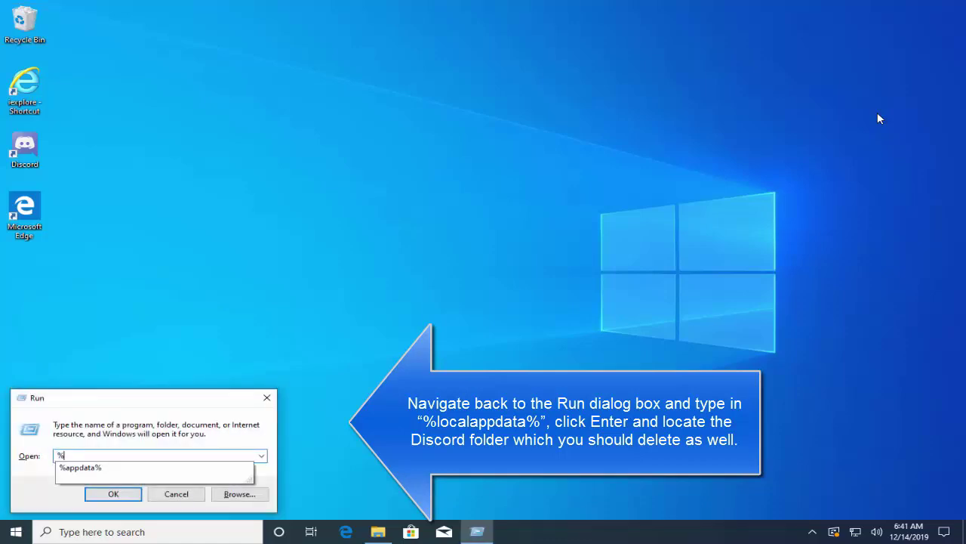
text(localappd)
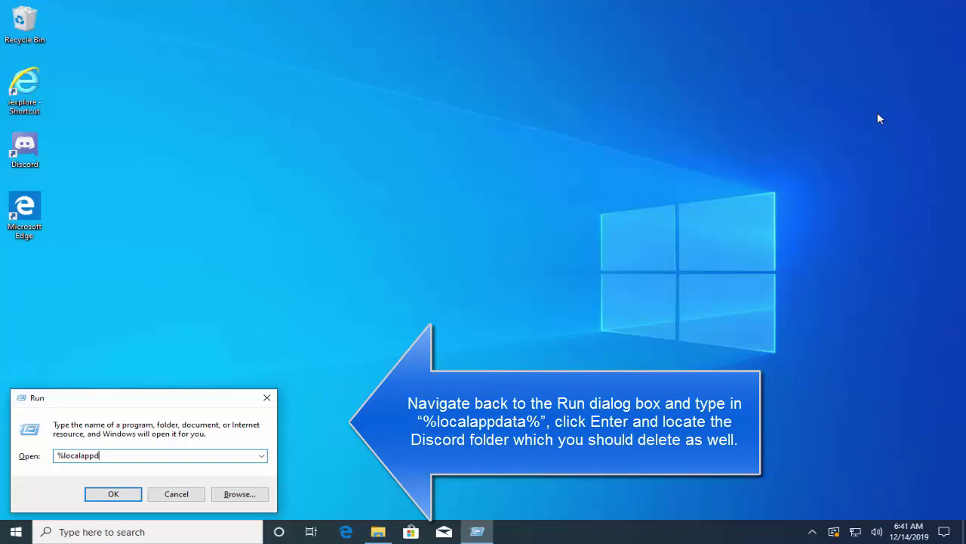
text(ata%)
key(Return)
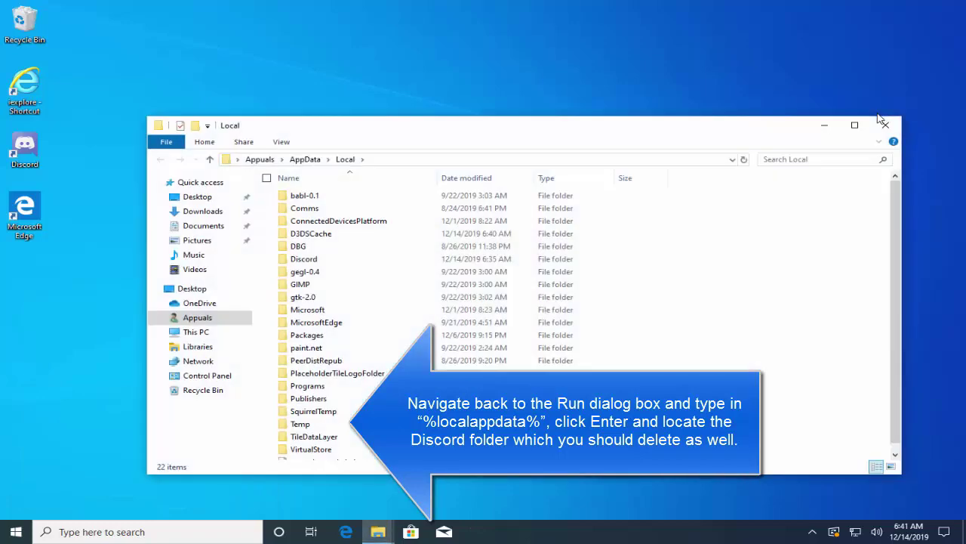
click(297, 260)
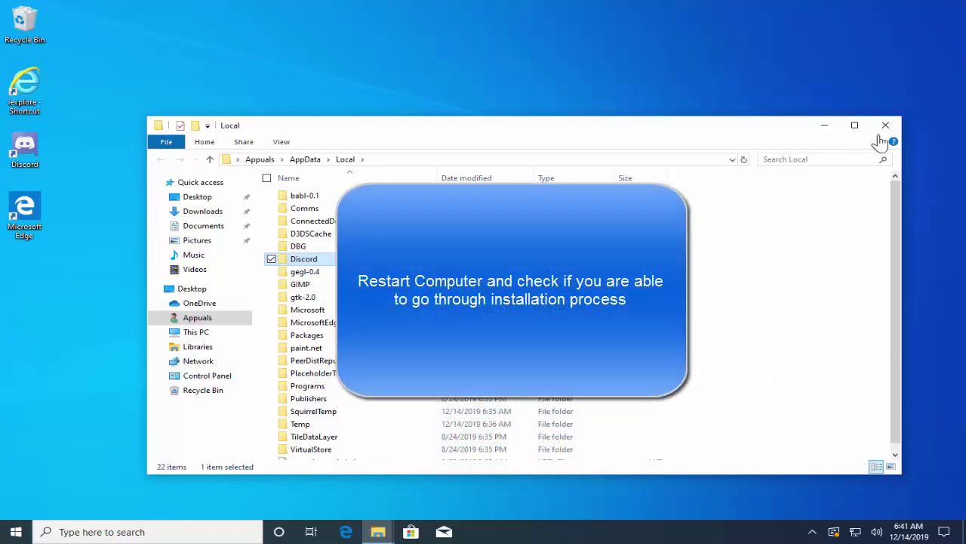
- Close the File Explorer window showing the AppData Local folder
click(886, 125)
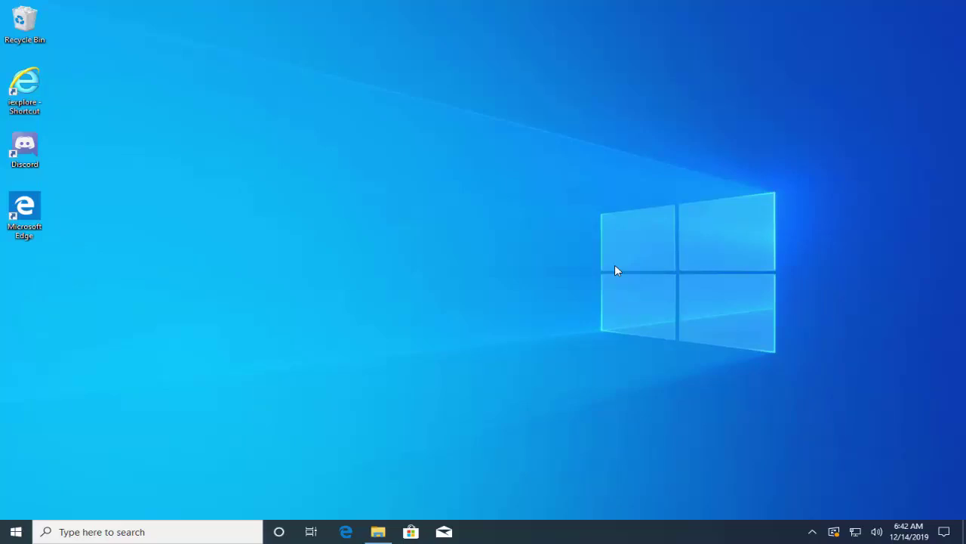
- Open %appdata% through Run and maximize the Roaming folder window
key(super+r)
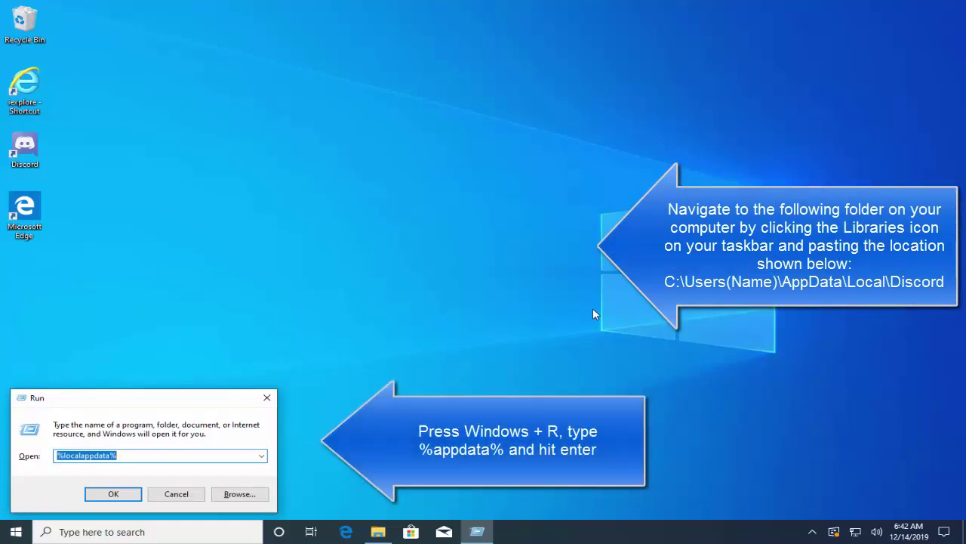
text(%ld)
key(BackSpace)
key(BackSpace)
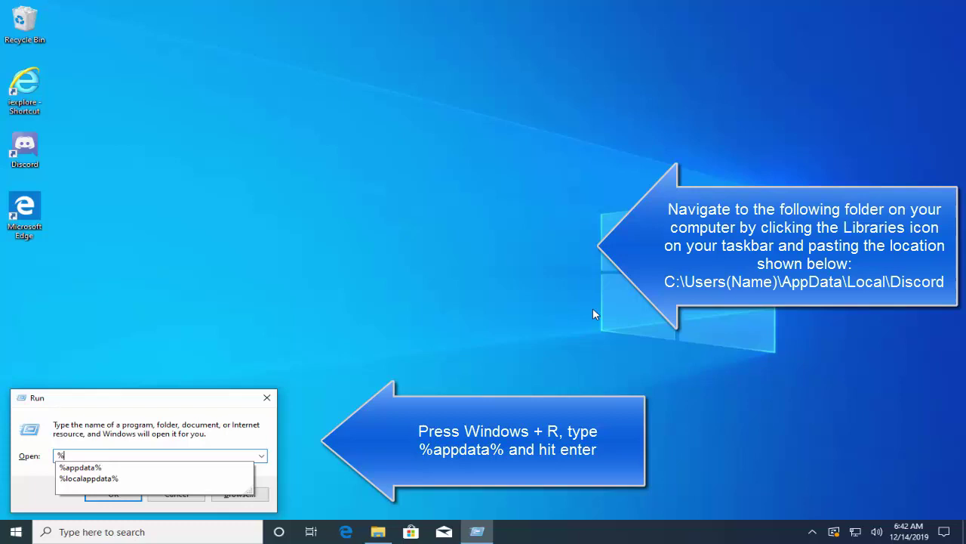
key(BackSpace)
text(%appdata%)
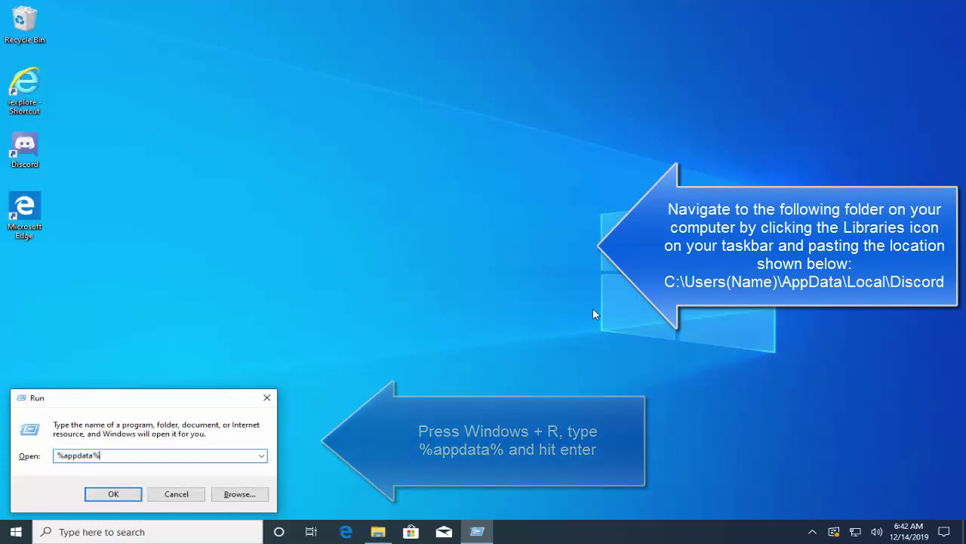
key(Return)
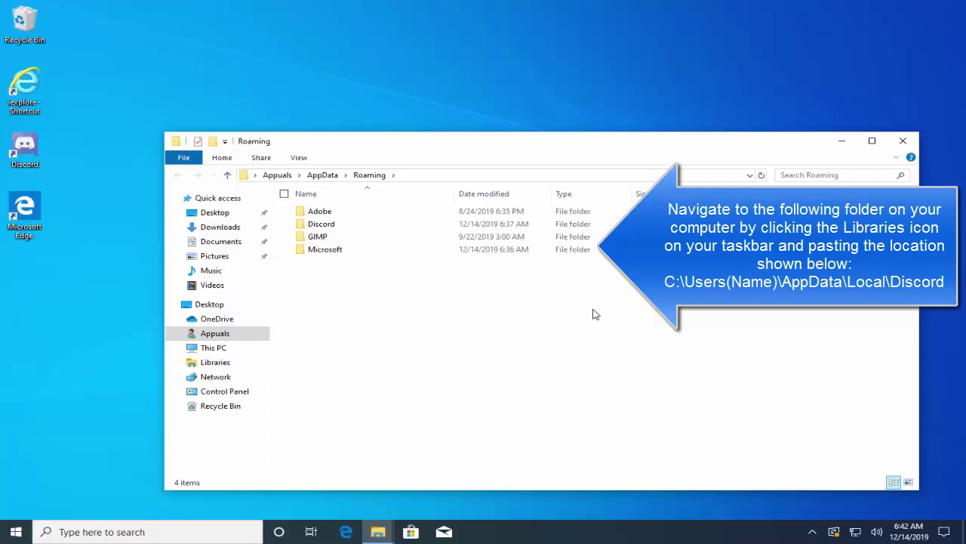
double_click(508, 147)
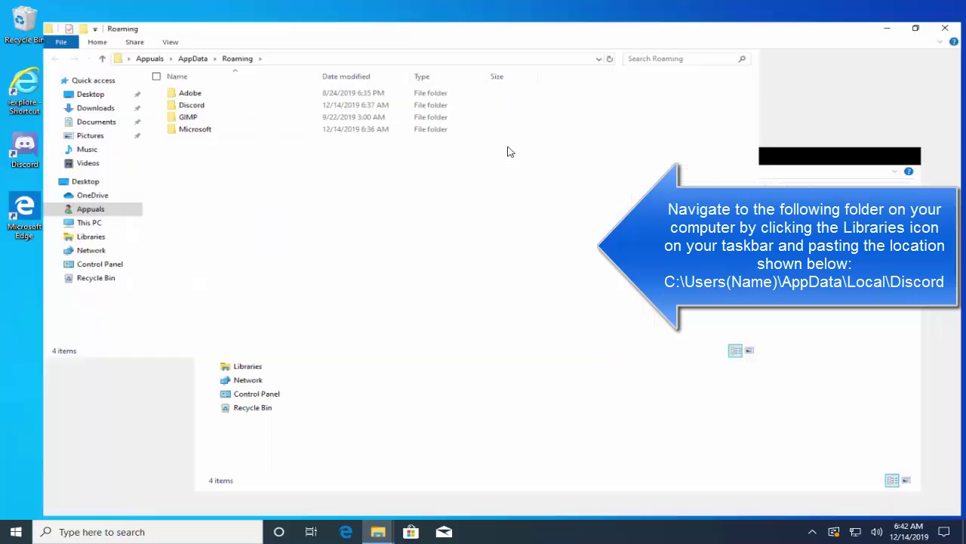
key(alt+d)
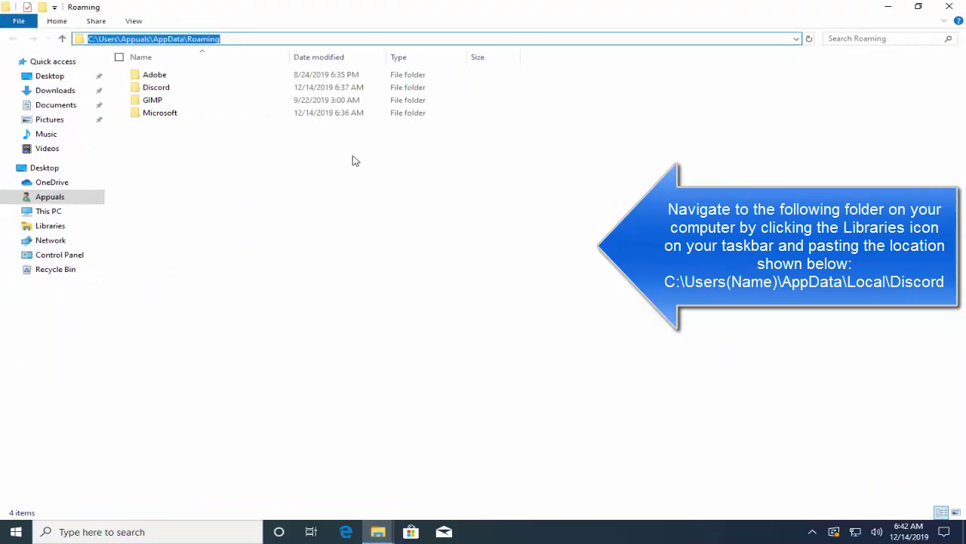
key(Escape)
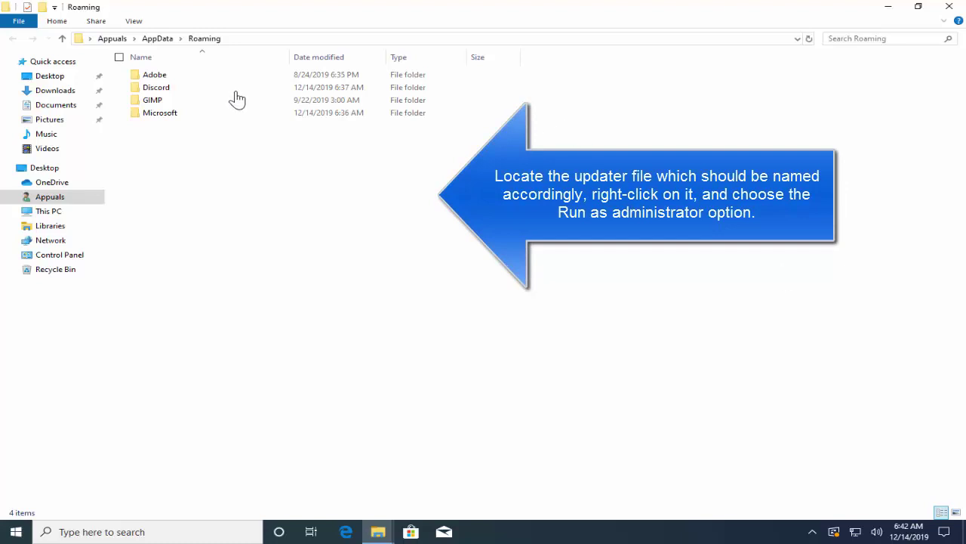
- Open the Discord folder in Roaming to review its files, then return to Roaming
double_click(191, 90)
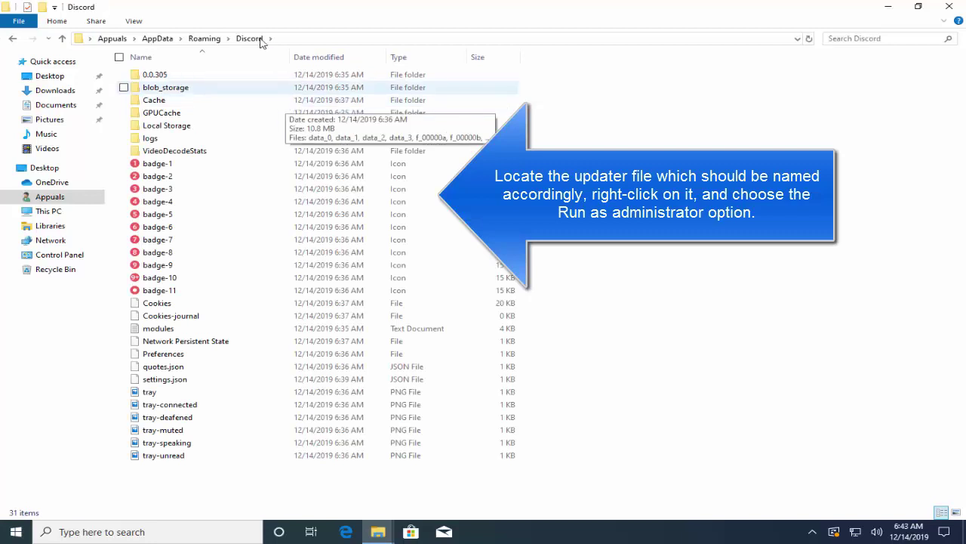
click(204, 38)
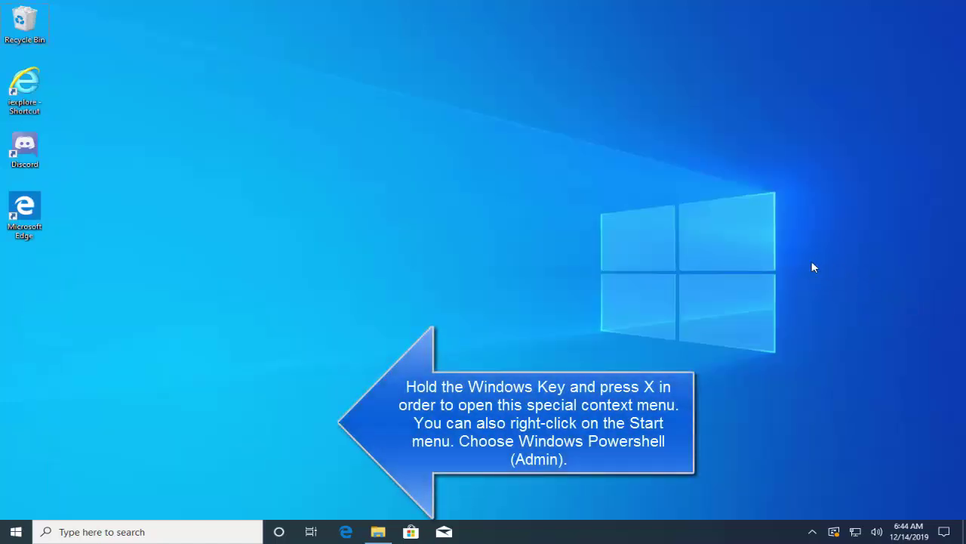
- Launch Windows PowerShell (Admin) from the Win+X menu and approve the UAC prompt
key(super+x)
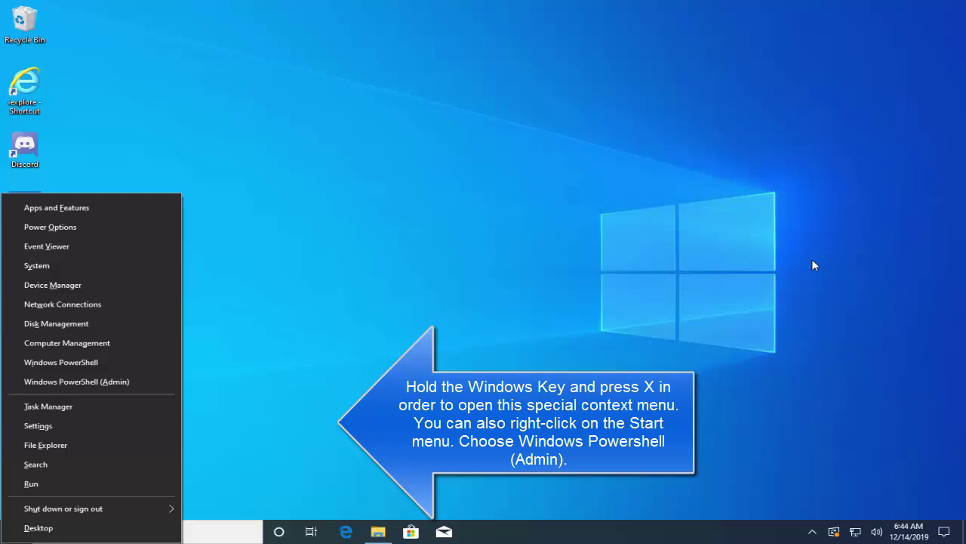
click(134, 382)
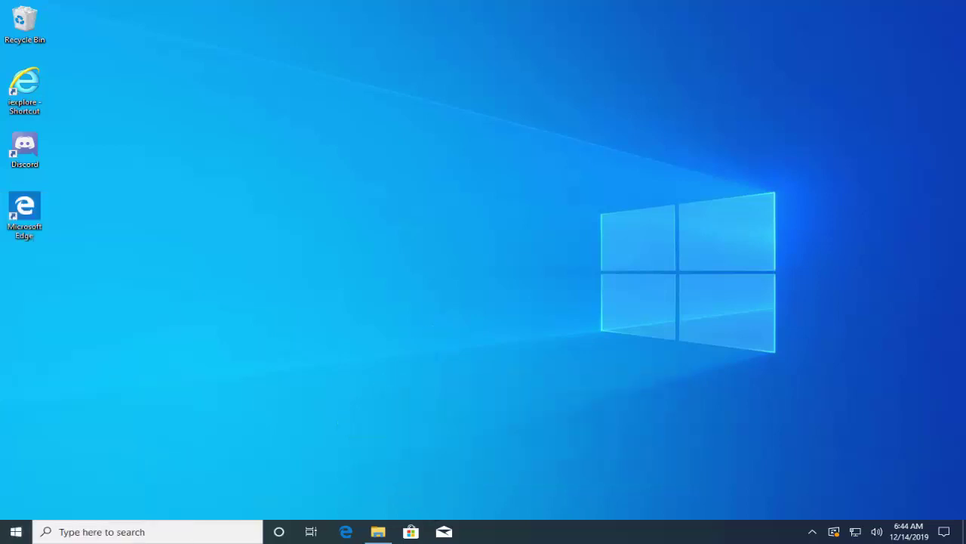
click(448, 344)
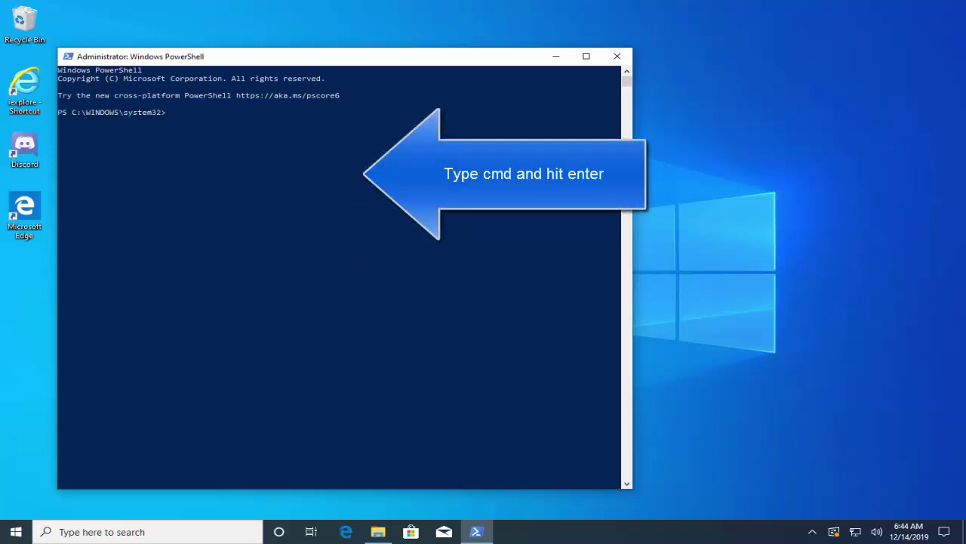
- Start cmd in PowerShell and enter wuauclt.exe /updatenow at the prompt
text(cmd)
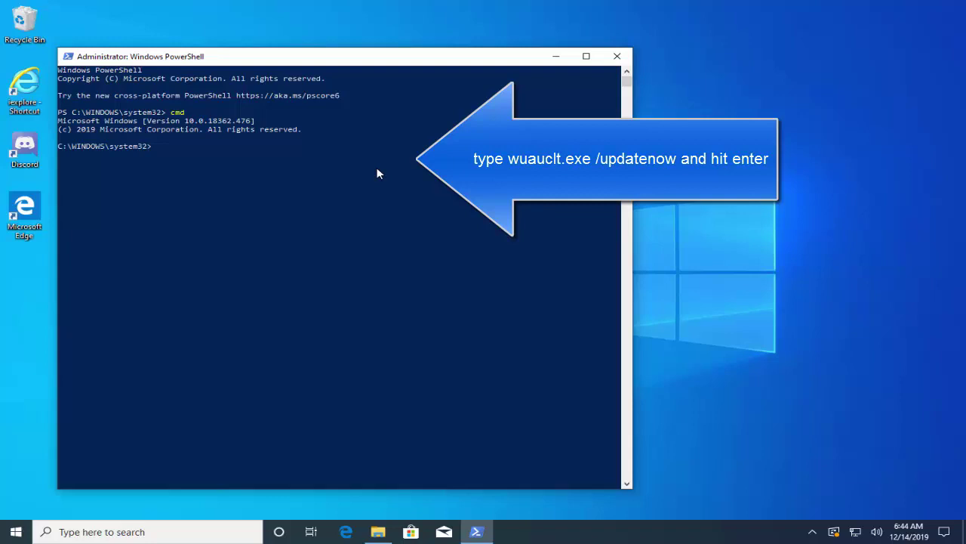
text(wuau)
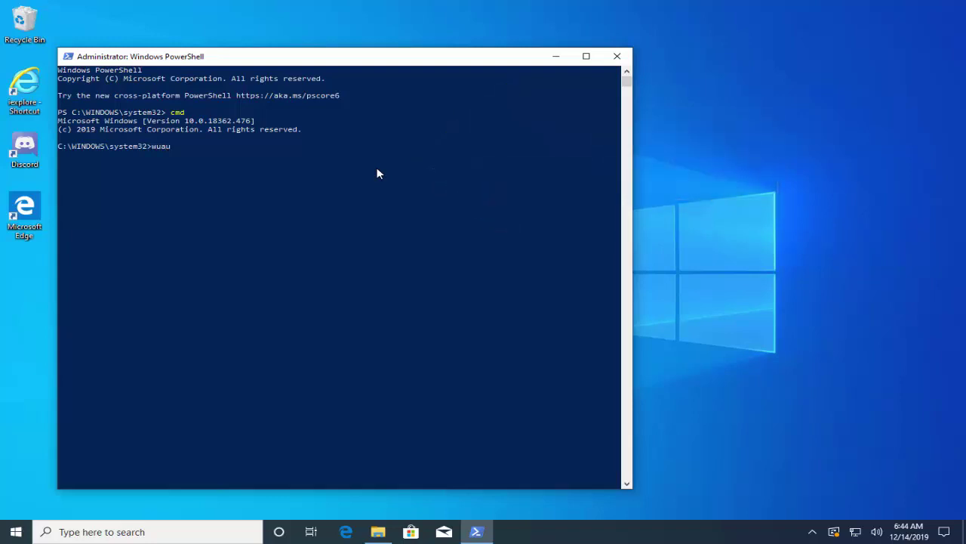
text(clt.exe /updatenow)
- Open Edge full-screen, scroll through the .NET Framework 4.7 web installer page, then close Edge
click(564, 58)
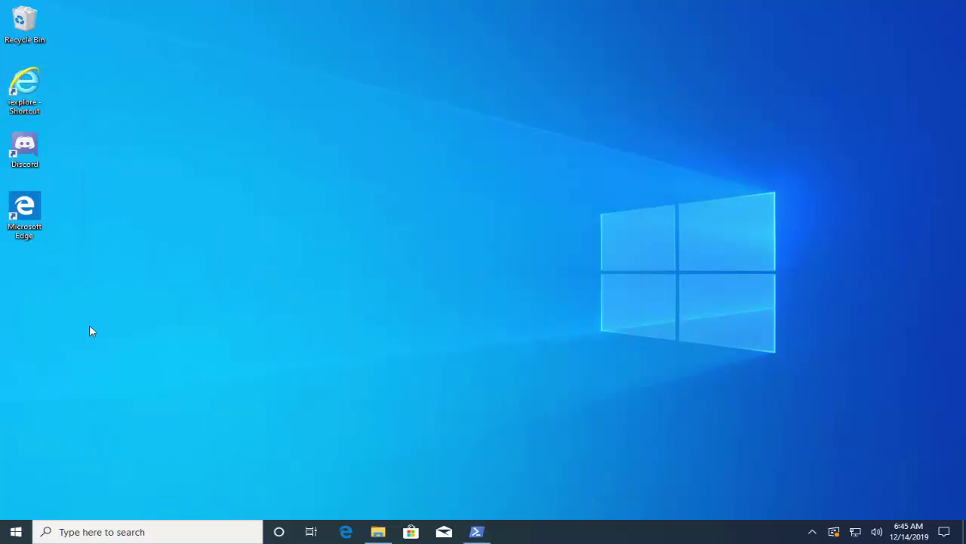
double_click(27, 214)
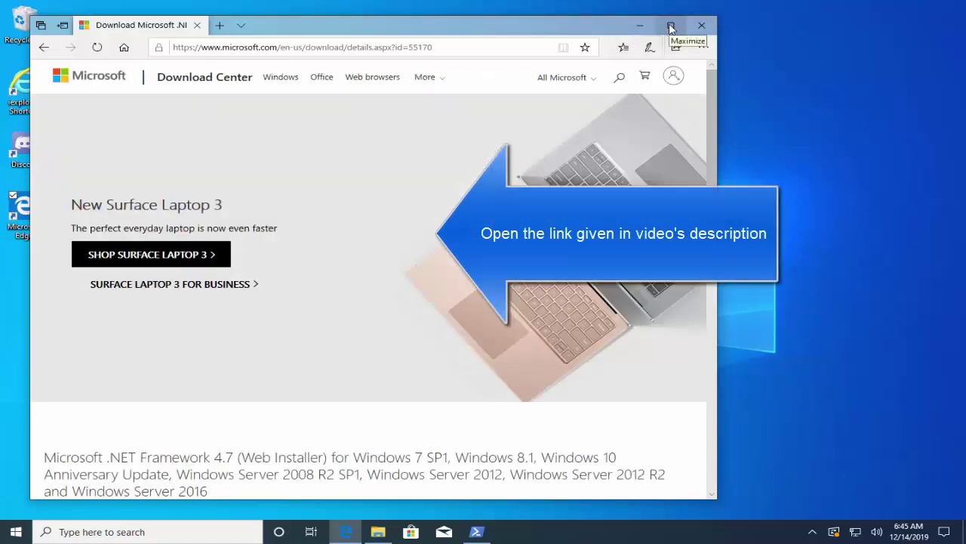
click(671, 28)
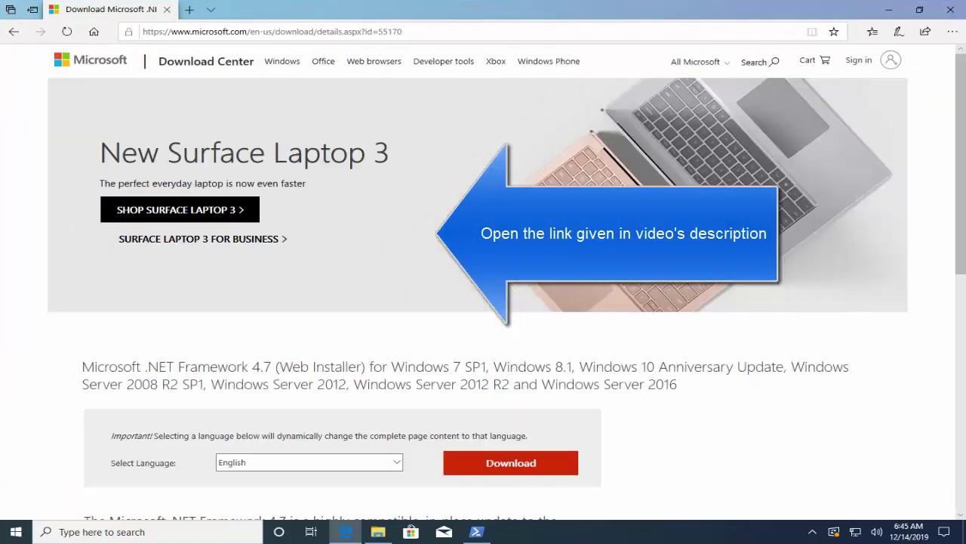
scroll(662, 299, down, 3)
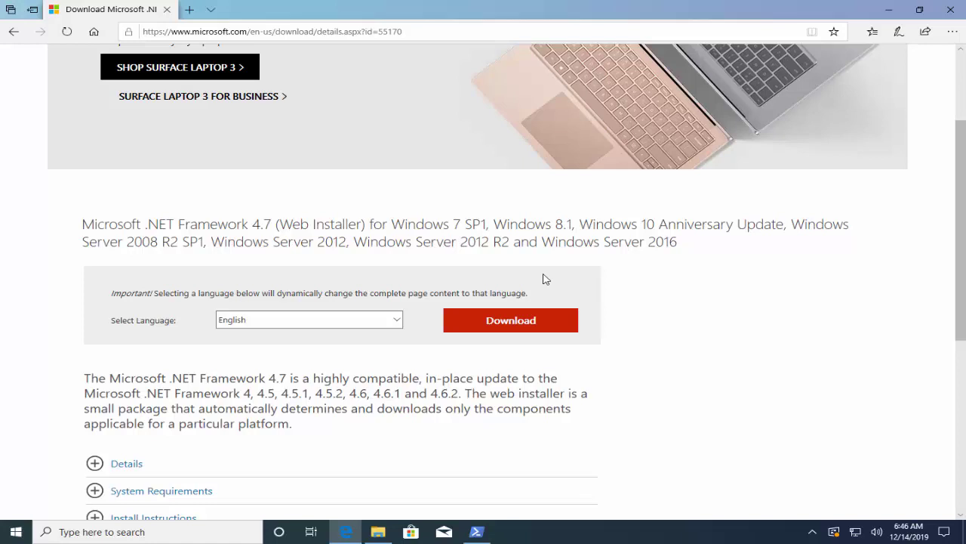
scroll(483, 272, up, 2)
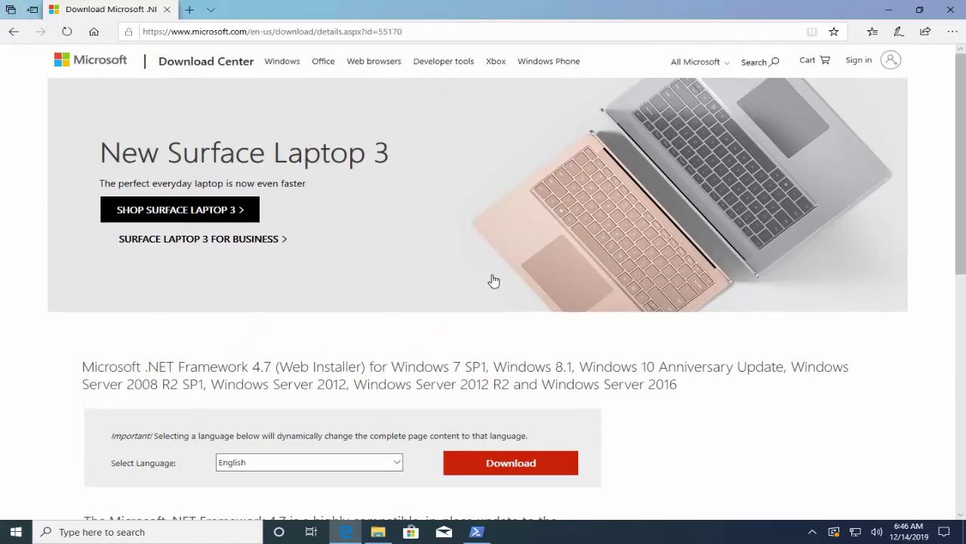
scroll(493, 281, down, 2)
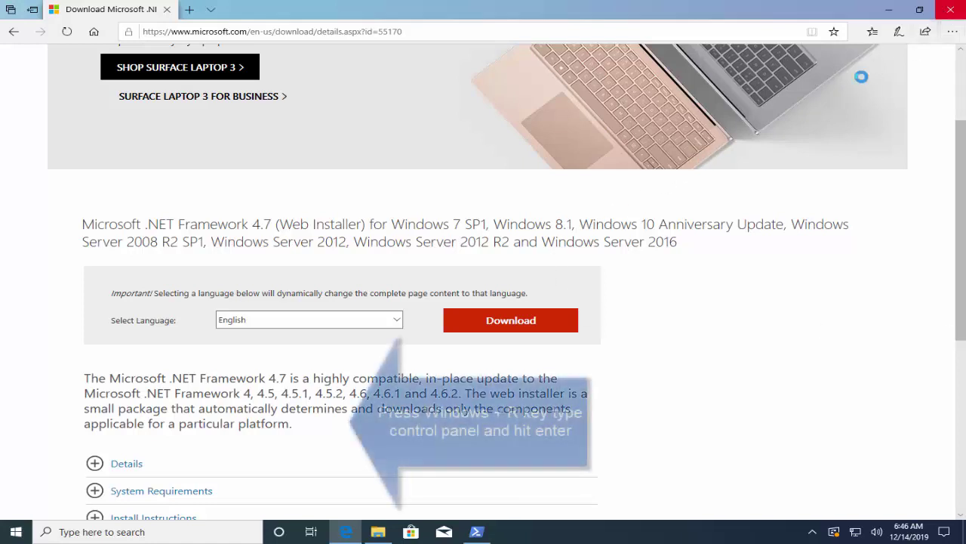
click(947, 9)
- Open Control Panel from Run, set View by to Category, and go to Uninstall a program
key(super+r)
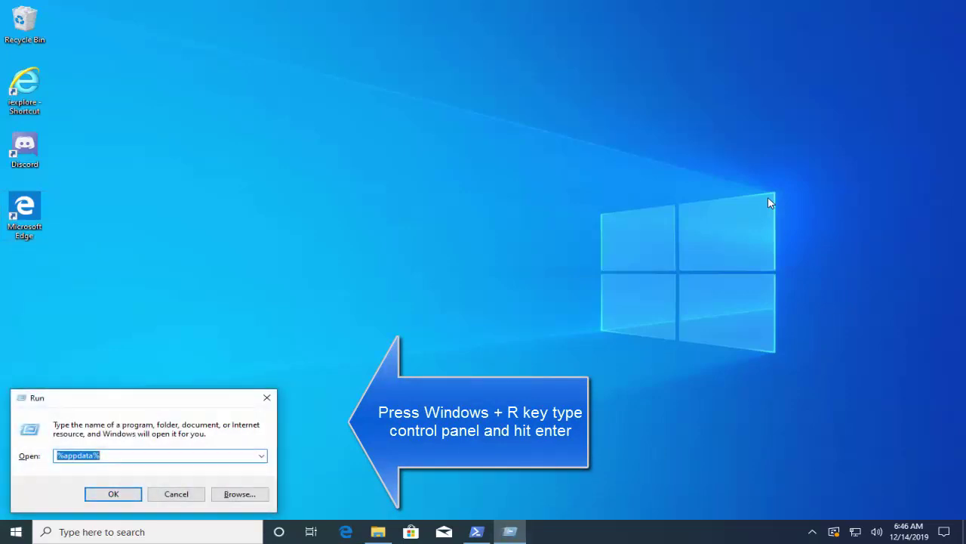
text(control panel)
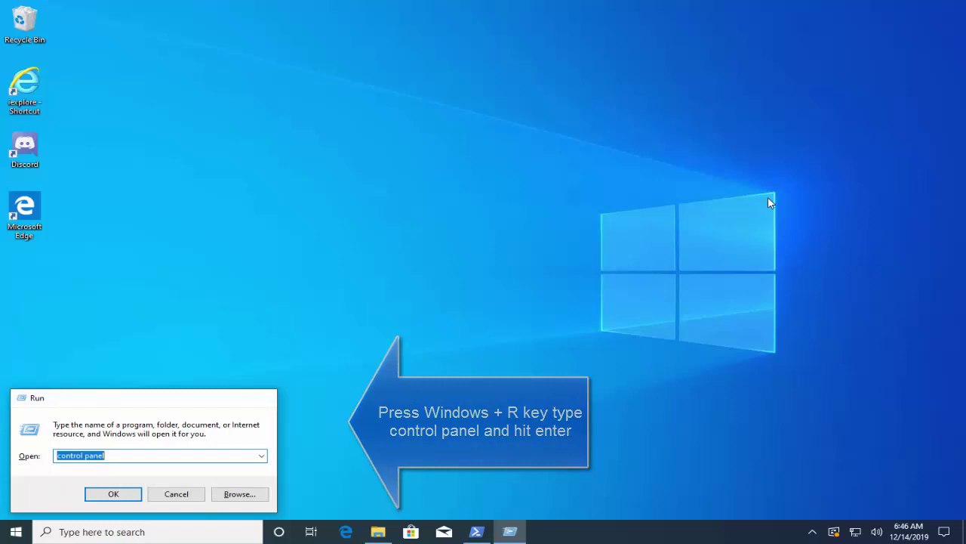
key(Return)
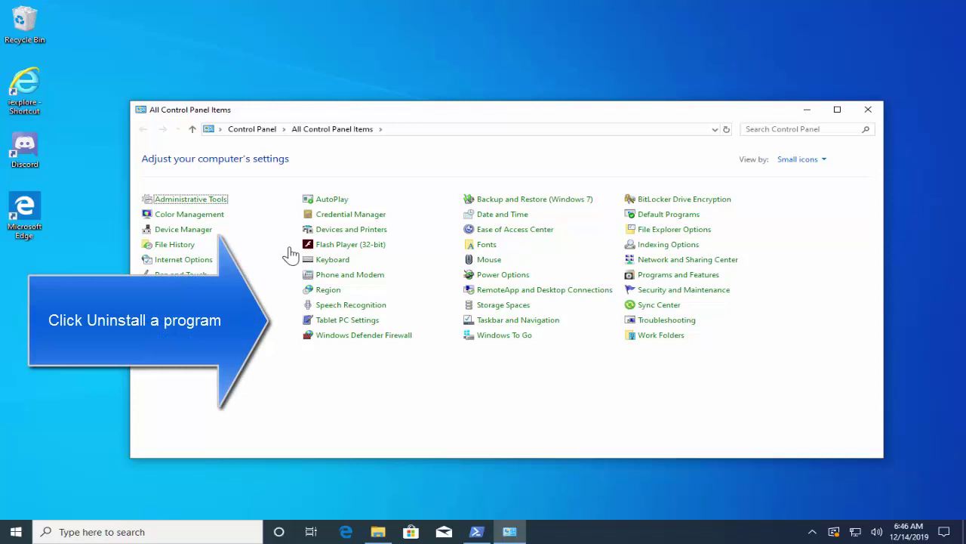
click(798, 158)
click(805, 177)
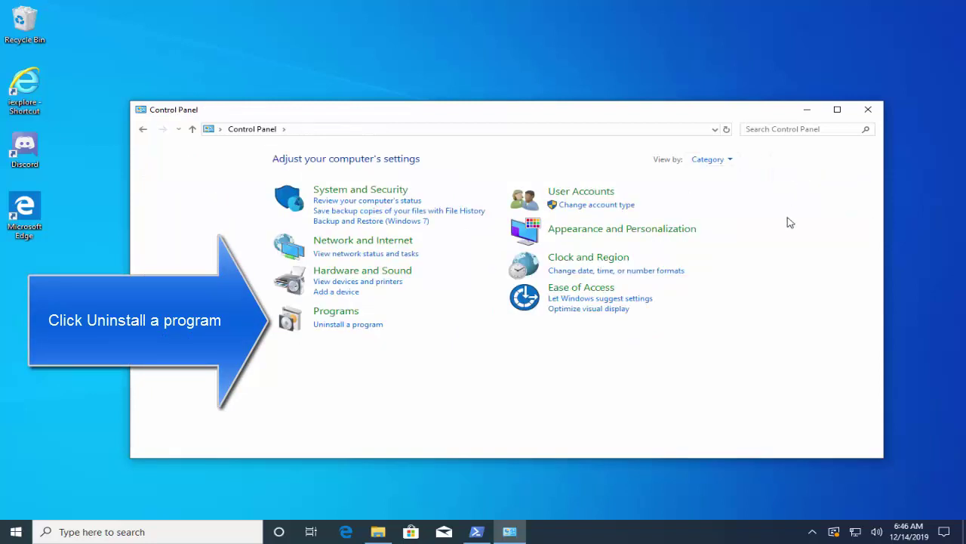
click(369, 325)
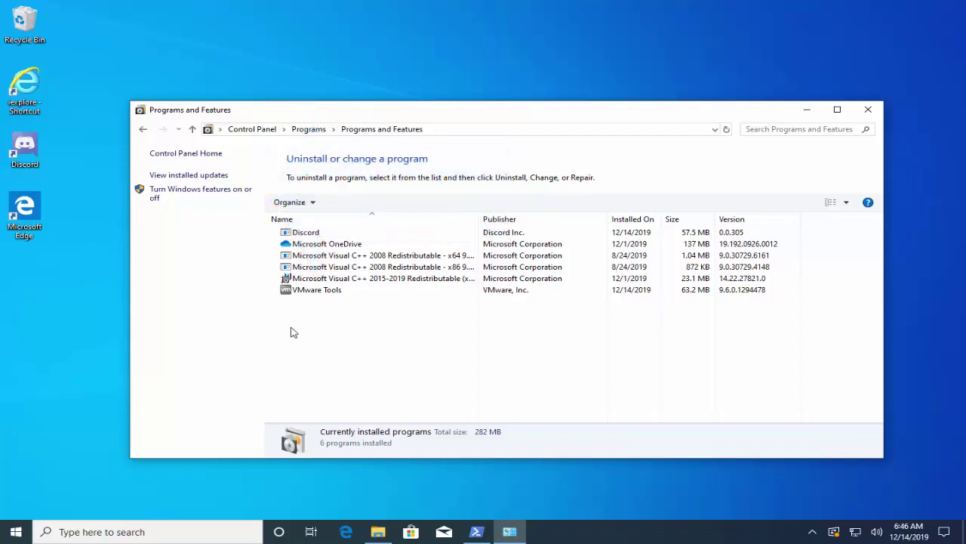
- Enable .NET Framework 3.5 in Windows Features, then close Programs and Features
click(182, 198)
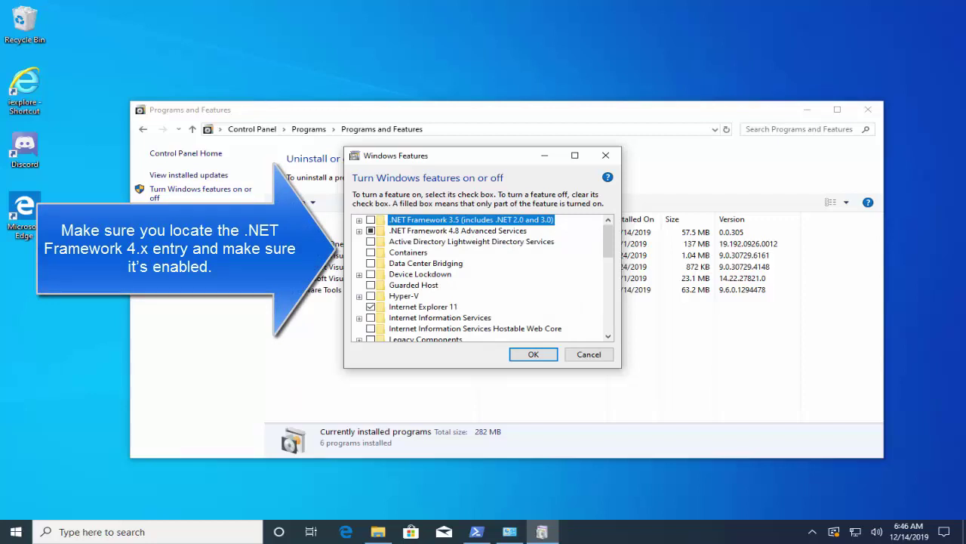
drag(440, 161, 445, 162)
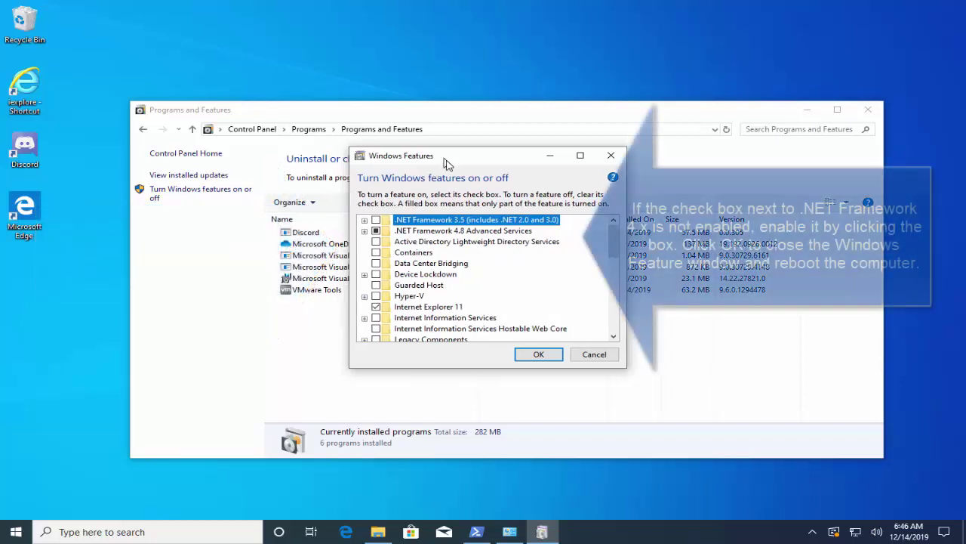
click(429, 233)
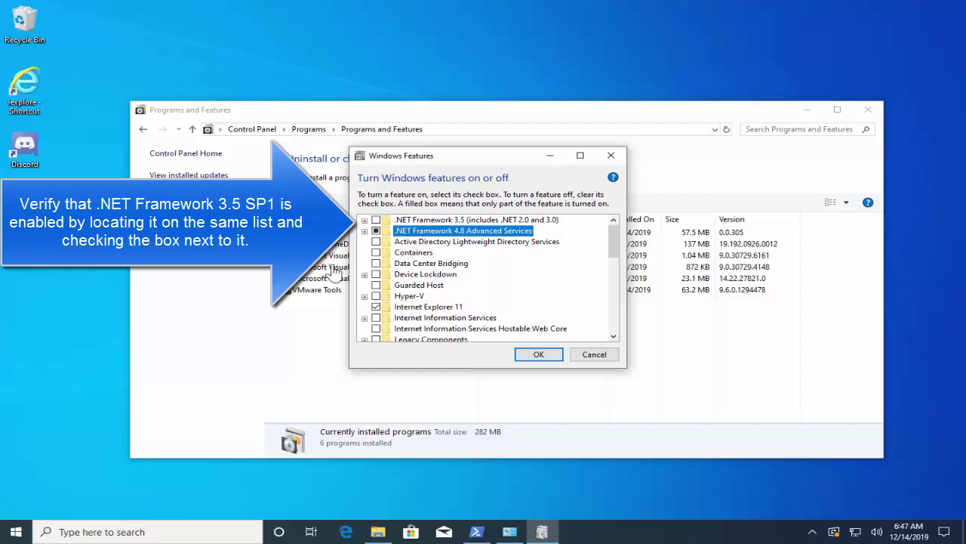
click(376, 220)
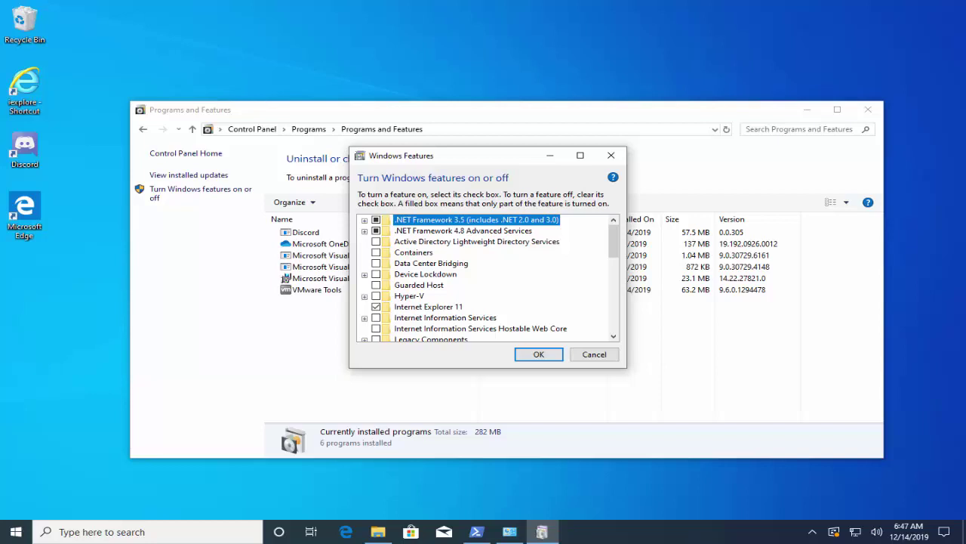
click(611, 155)
click(868, 110)
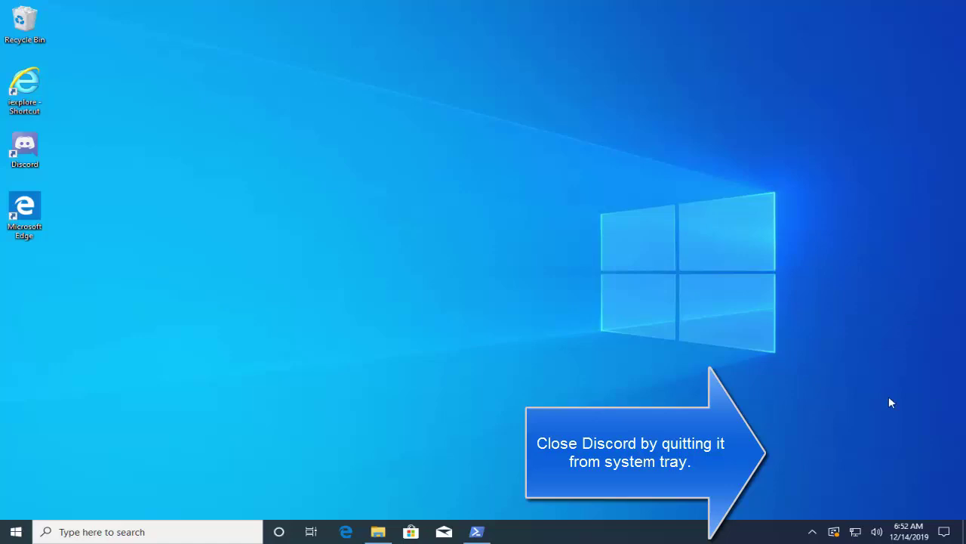
- Quit Discord from its system tray icon
click(816, 532)
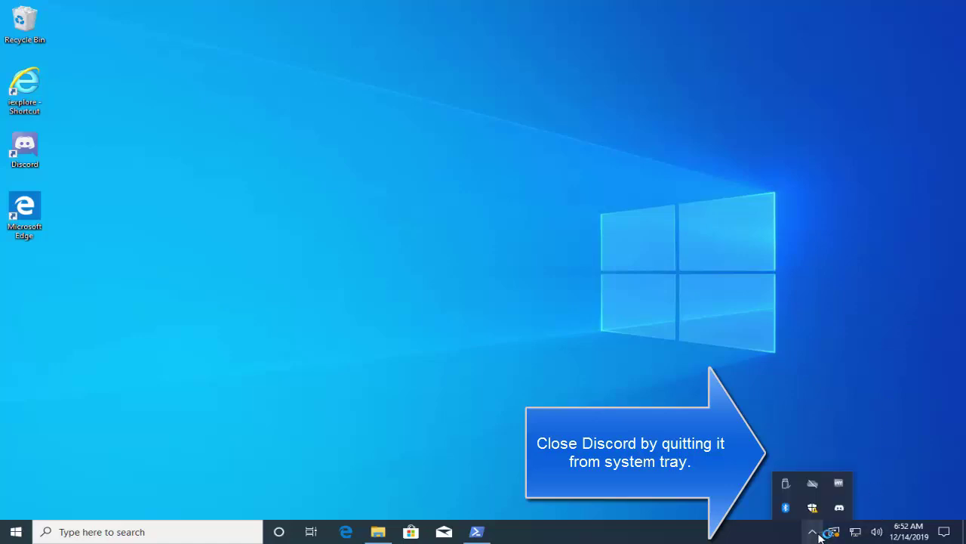
right_click(839, 509)
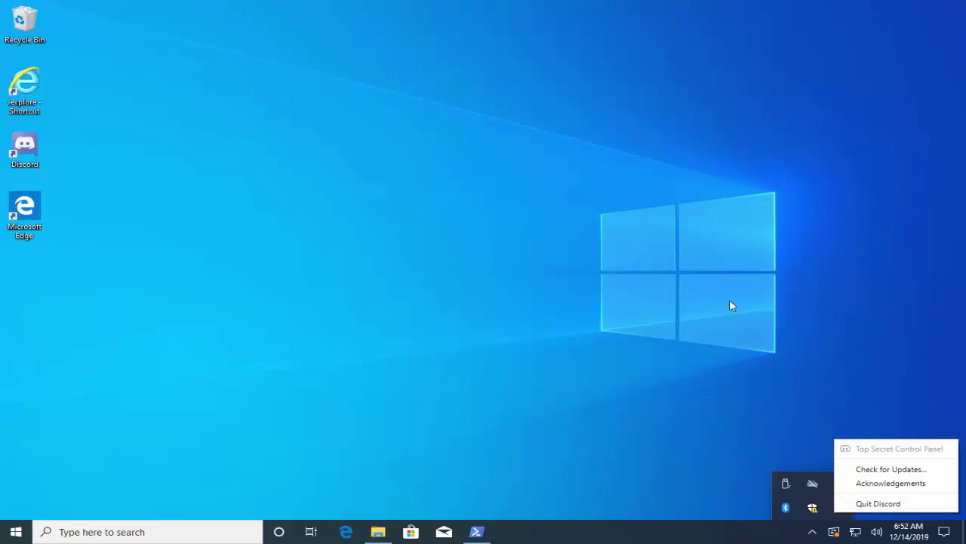
click(637, 365)
- End the leftover Discord (32 bit) process in Task Manager, then close Task Manager
right_click(555, 533)
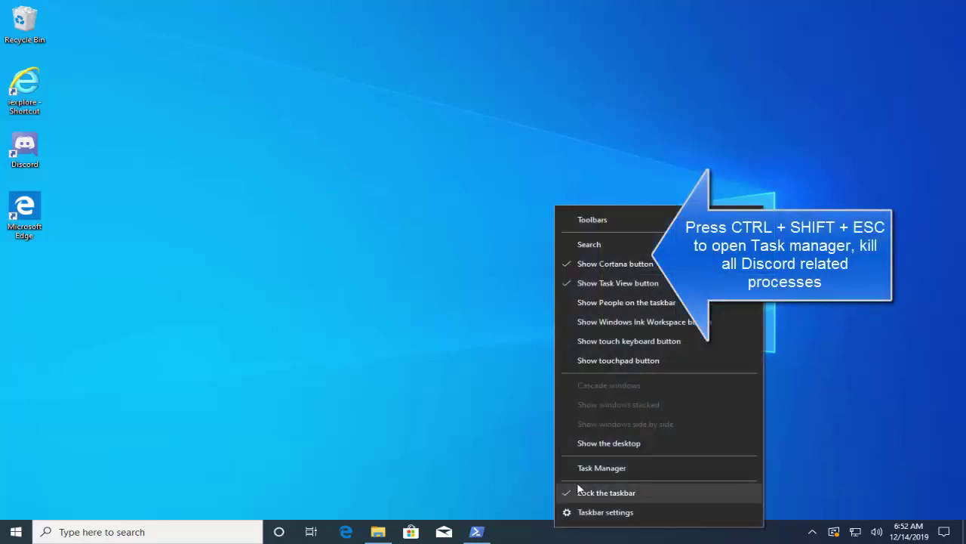
click(583, 473)
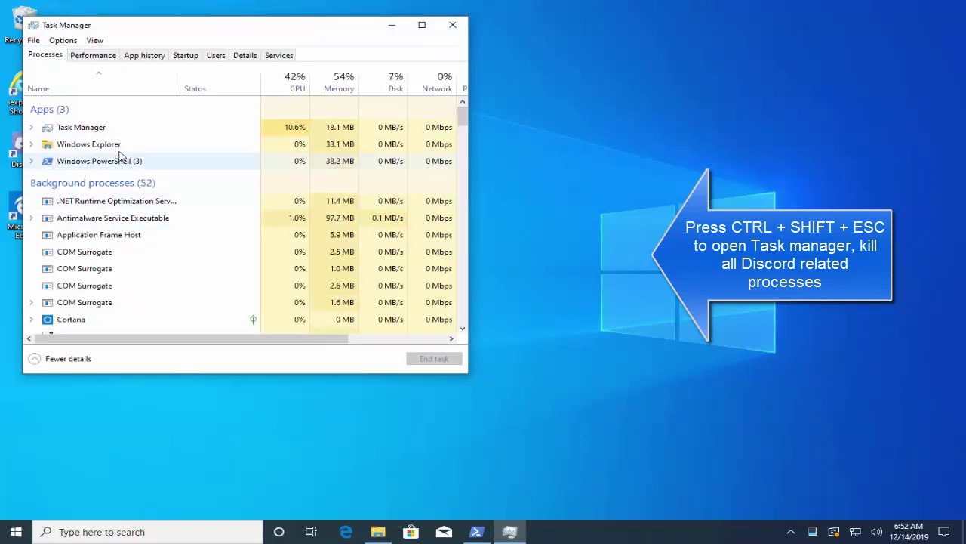
scroll(119, 273, down, 2)
click(128, 330)
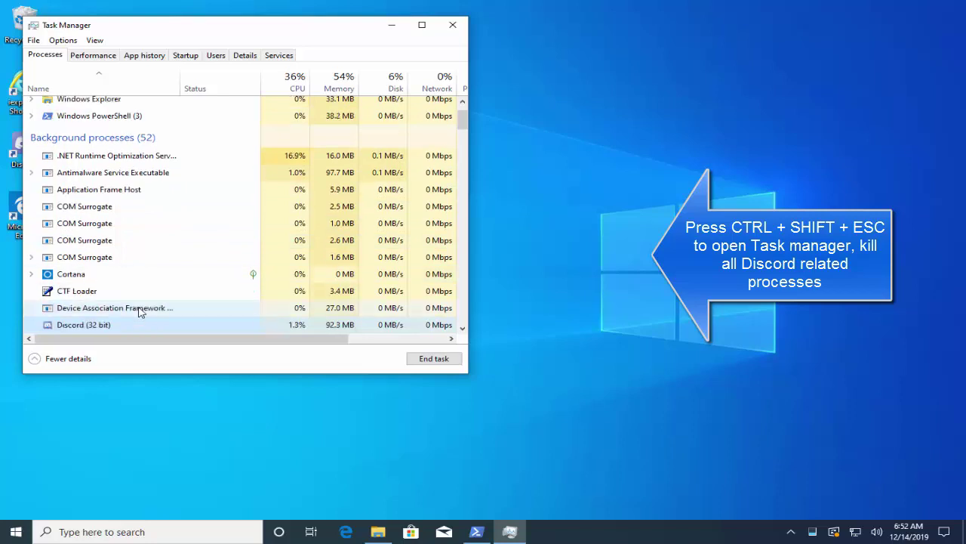
right_click(103, 326)
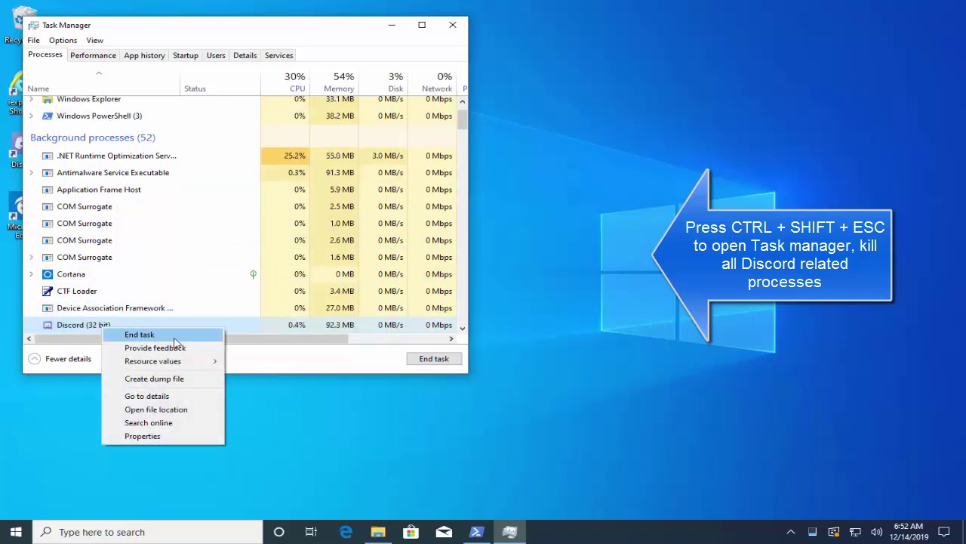
click(453, 25)
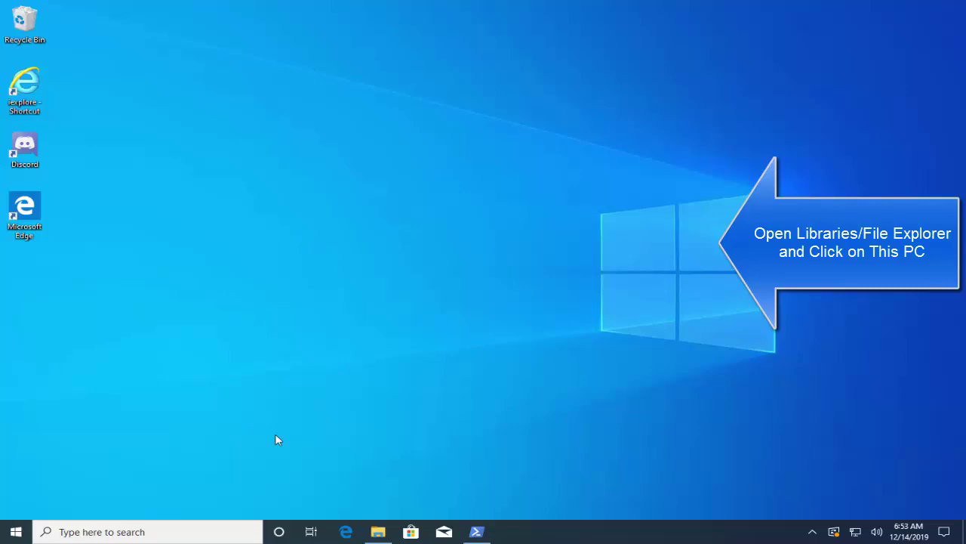
- Search This PC in File Explorer for 'discord'
click(378, 531)
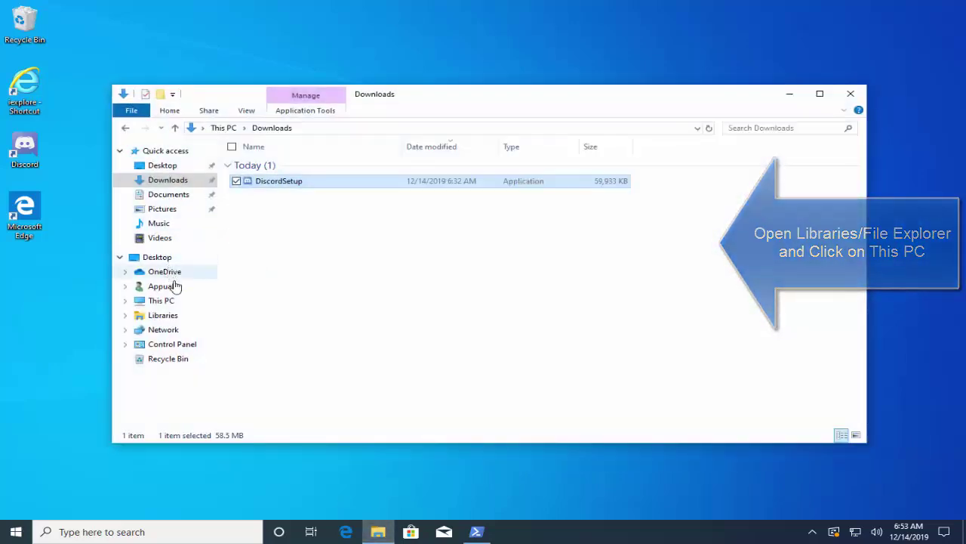
click(181, 303)
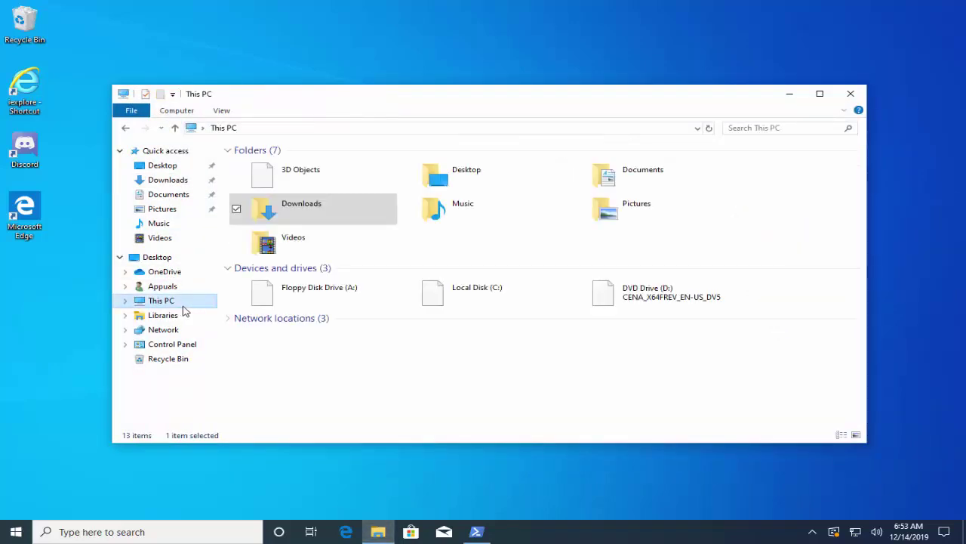
click(795, 129)
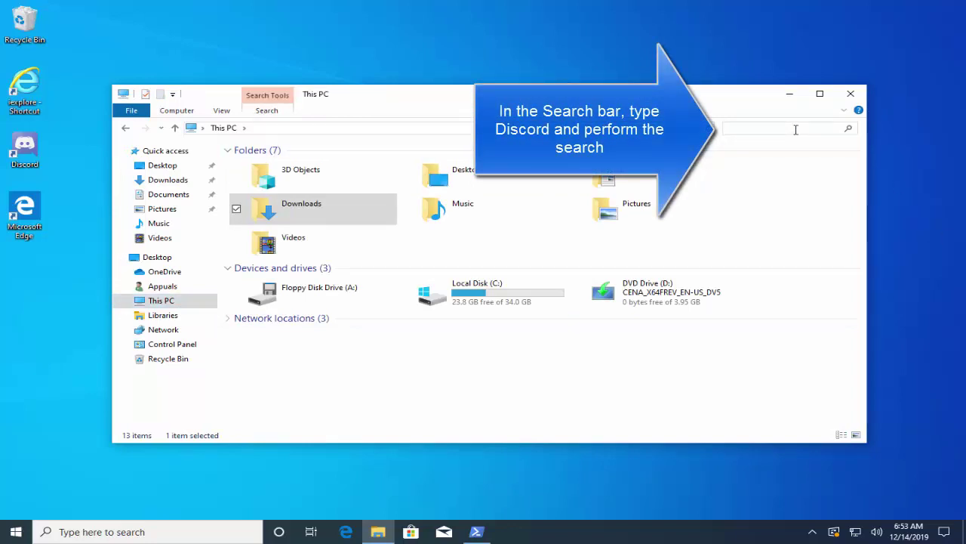
text(discord)
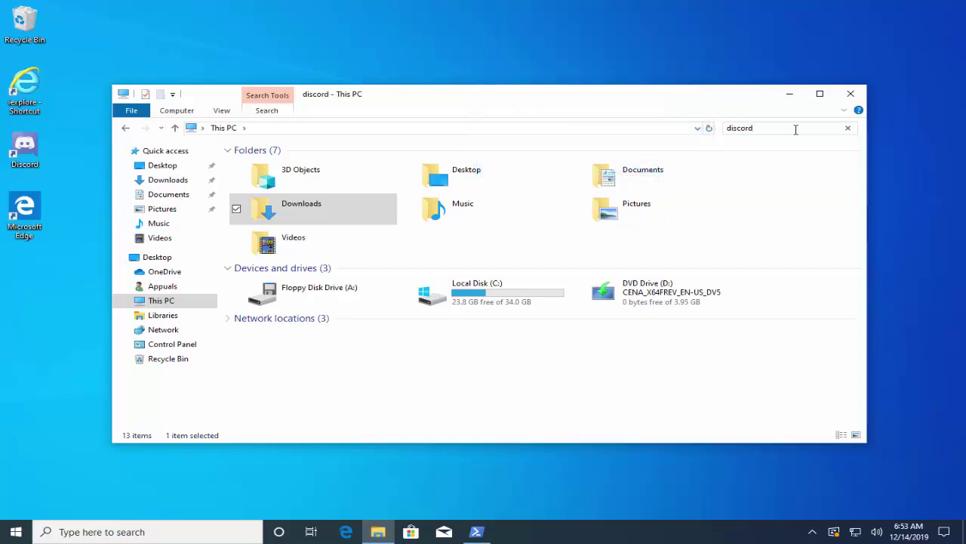
key(Return)
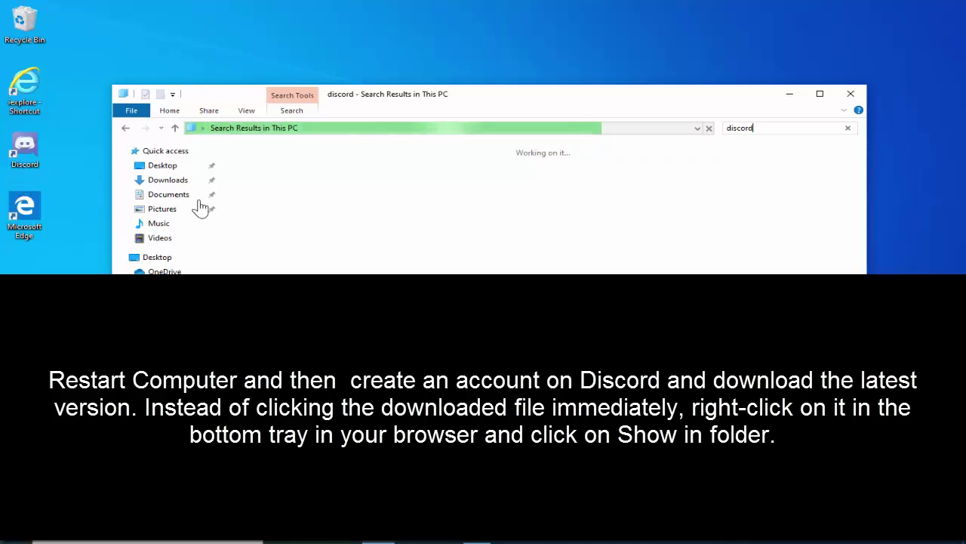
- Locate the DiscordSetup installer in Downloads and dismiss its context menu
click(168, 180)
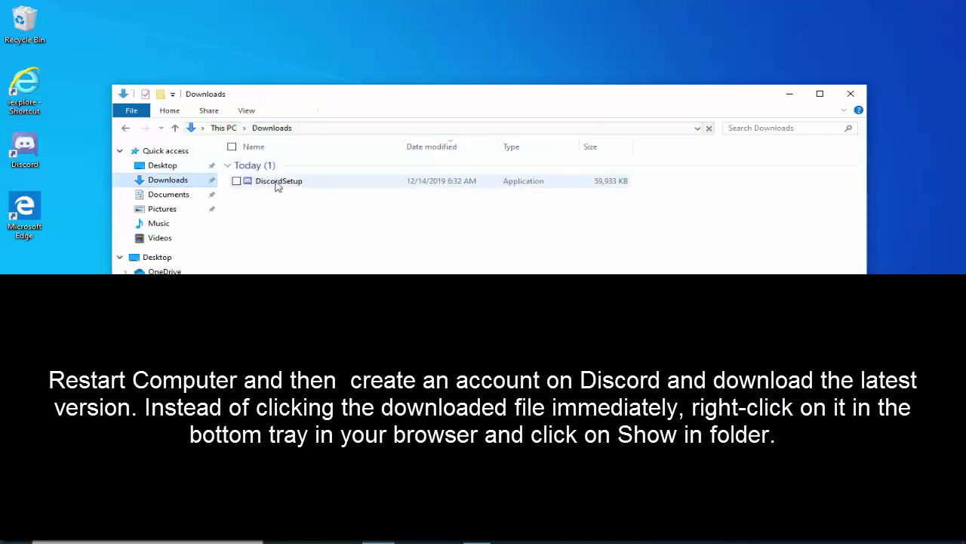
click(278, 183)
right_click(276, 184)
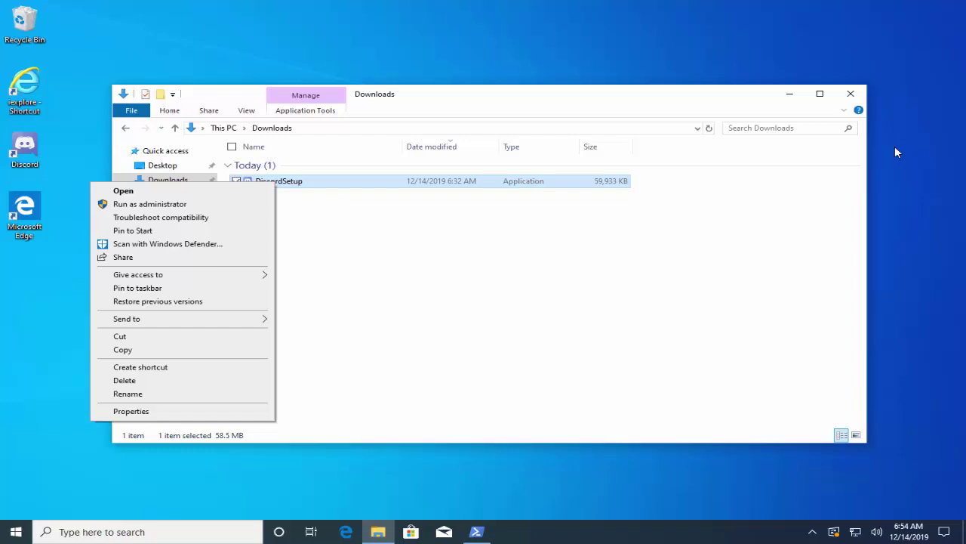
click(851, 93)
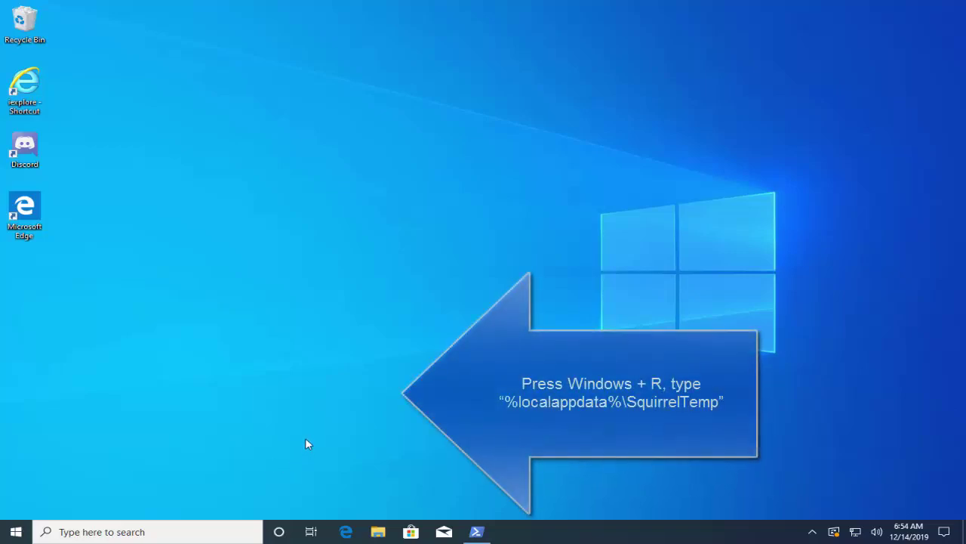
- Run %localappdata%\SquirrelTemp to open the SquirrelTemp folder
key(super+r)
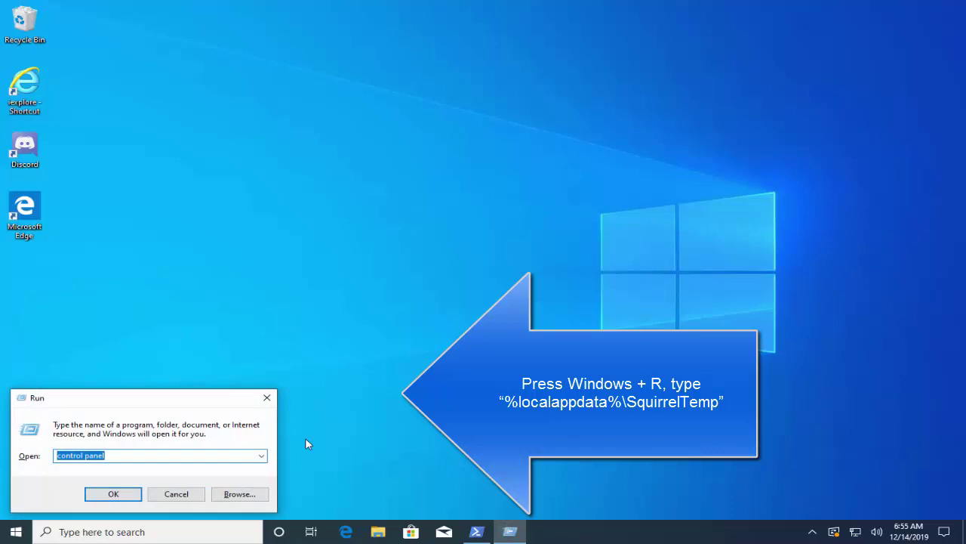
text(%)
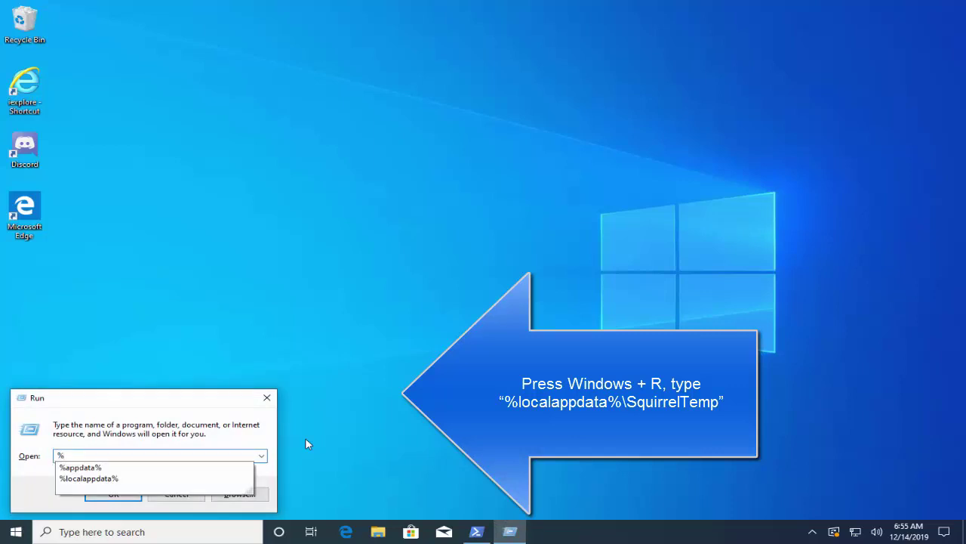
text(localappdata)
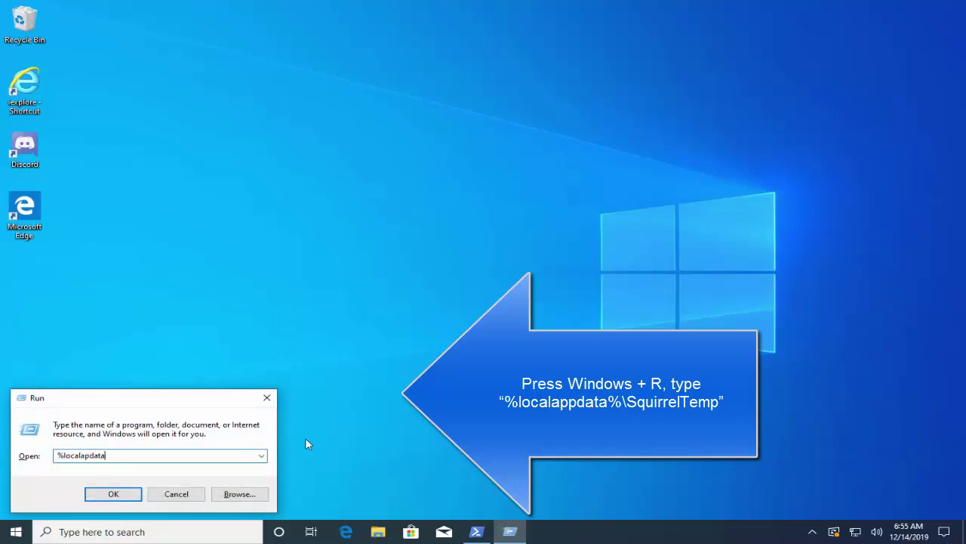
key(BackSpace)
key(BackSpace)
key(BackSpace)
key(BackSpace)
key(BackSpace)
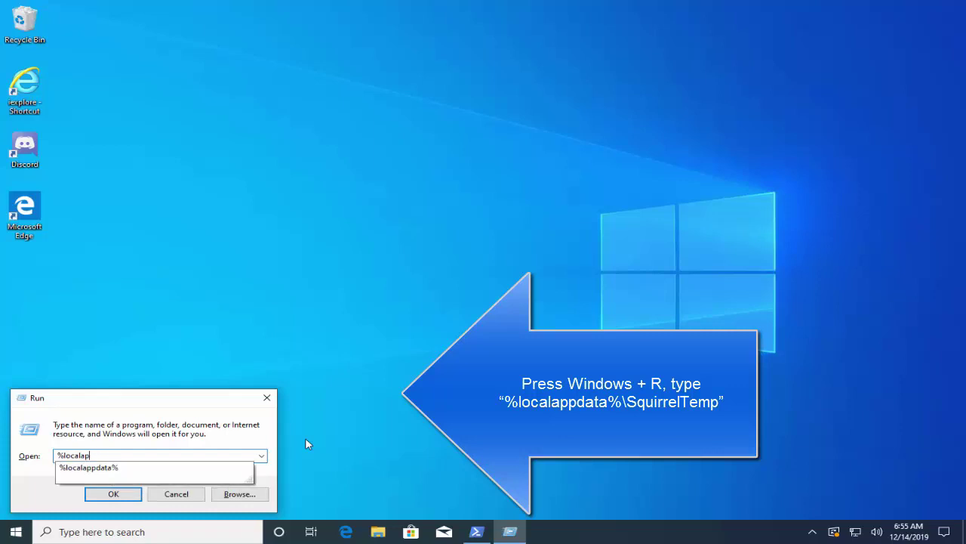
key(Down)
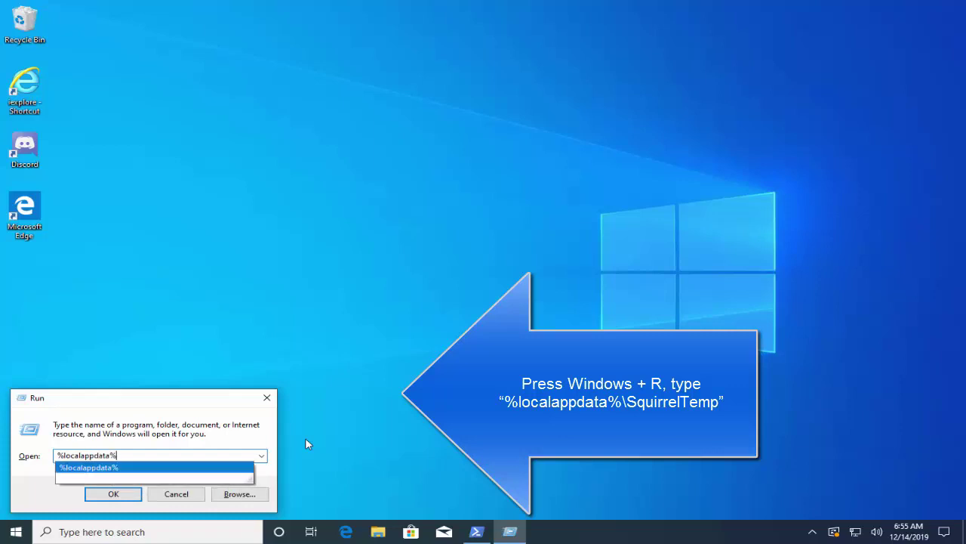
text(\)
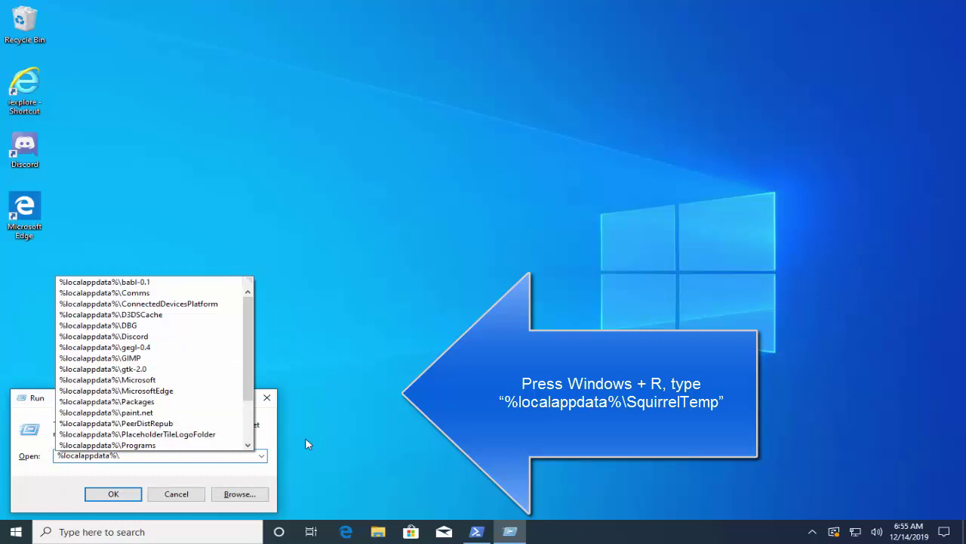
text(sq)
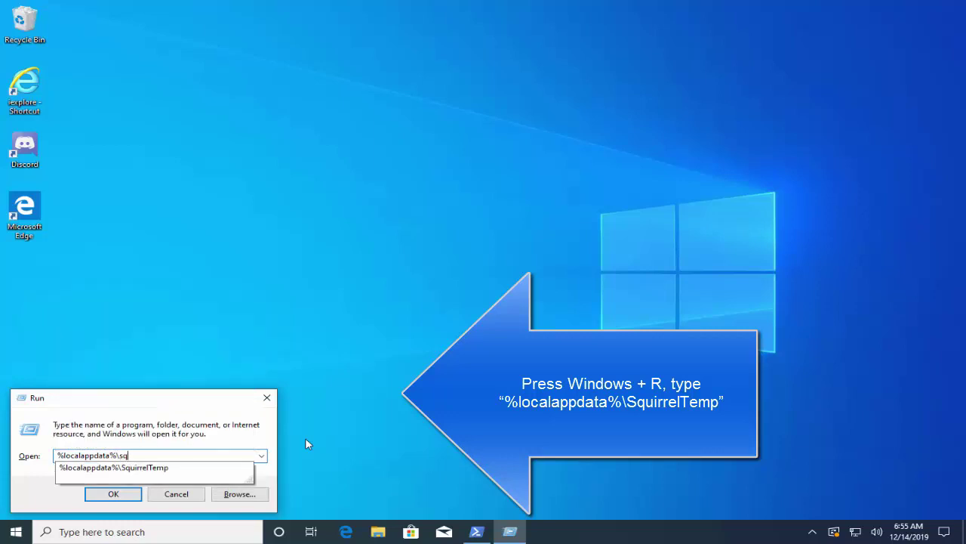
key(Down)
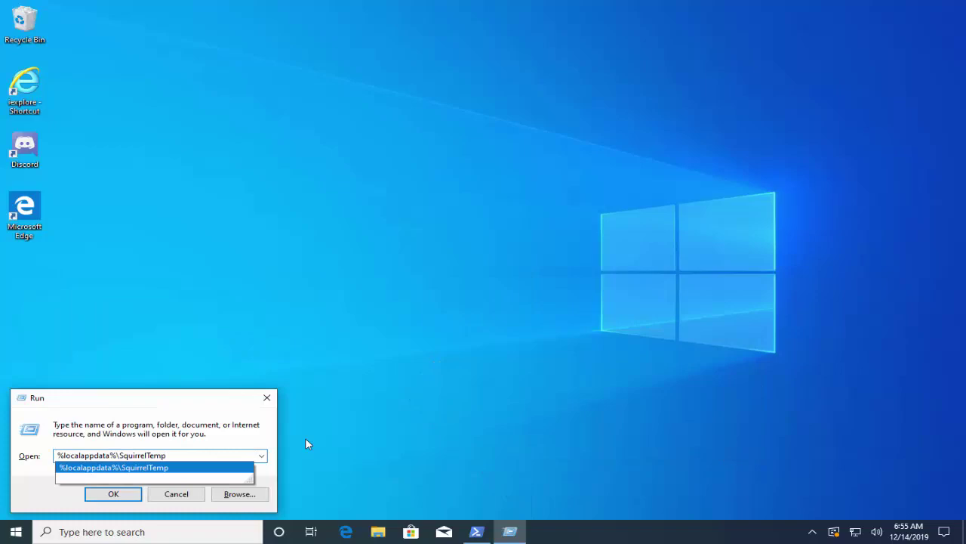
key(Return)
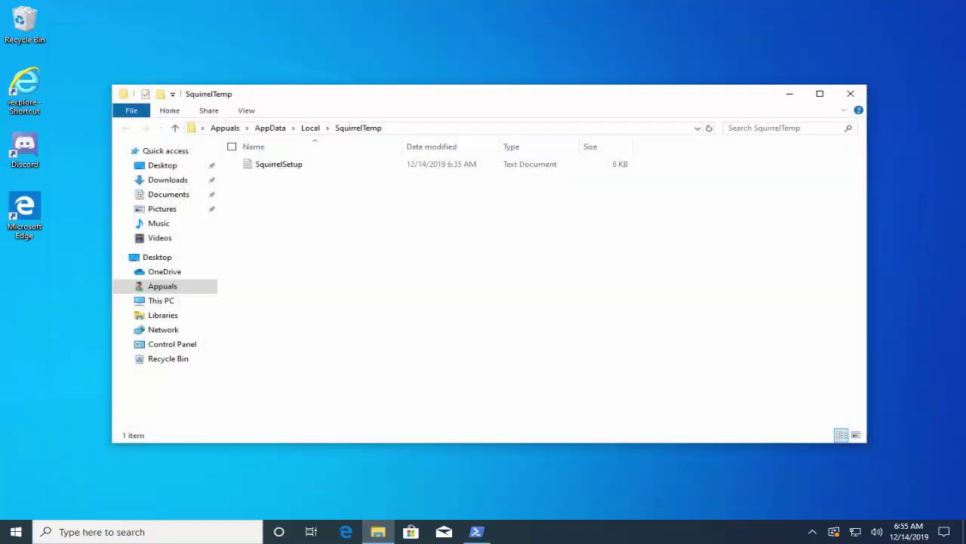
- Close the SquirrelTemp folder window
click(850, 93)
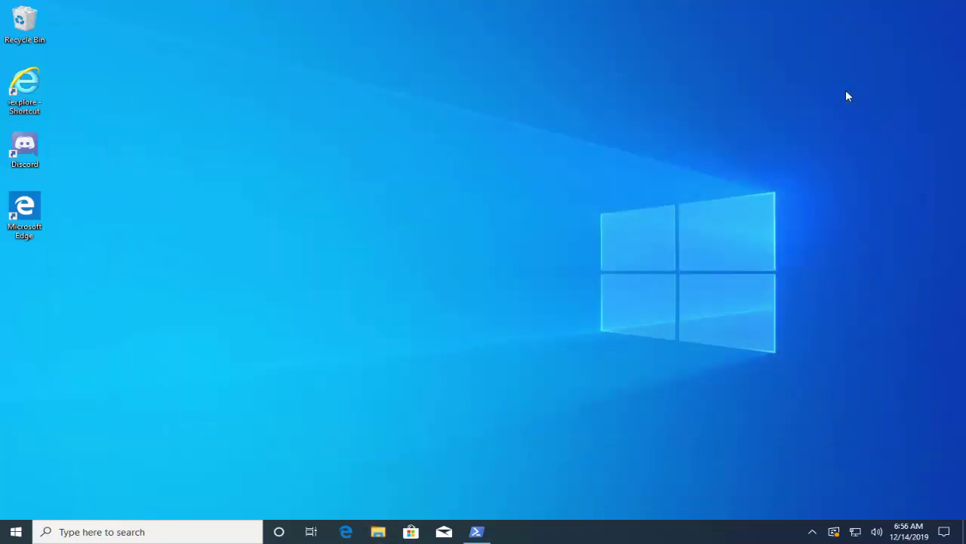